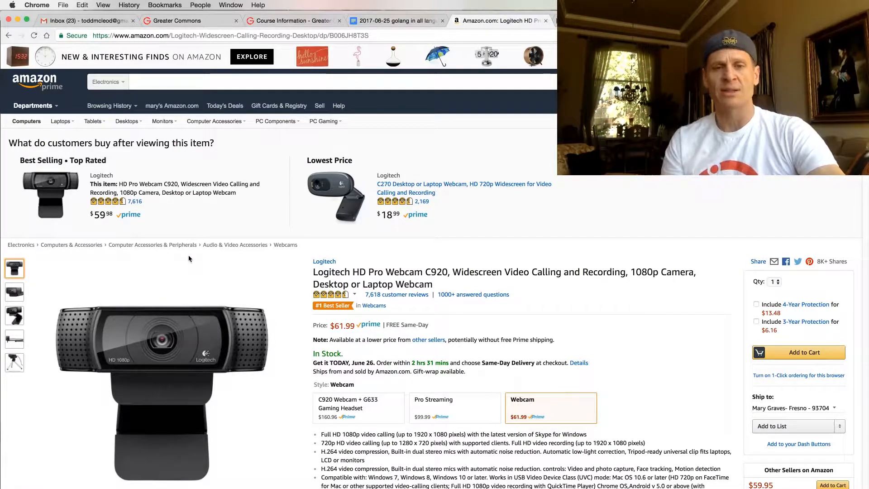
- Switch to Camtasia 2, open the recorder for a new recording, and move its window clear of the canvas preview
{"action": "key", "text": "super+Tab"}
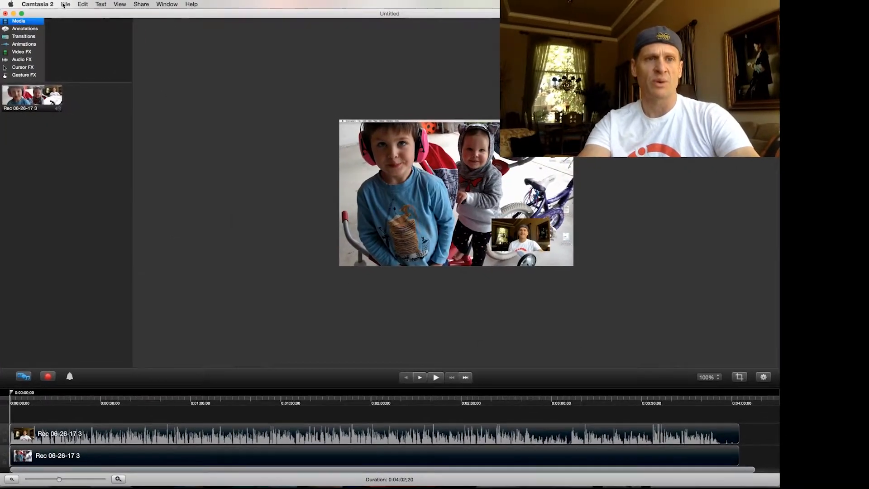
{"action": "left_click", "coordinate": [67, 5]}
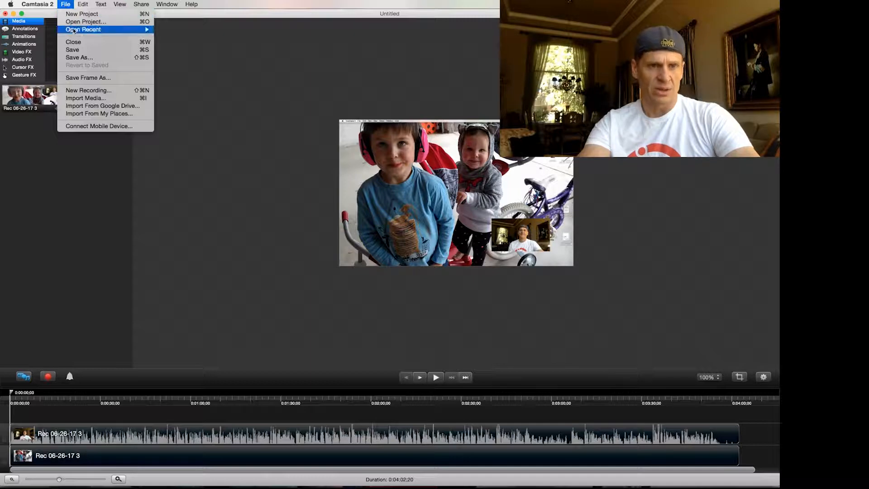
{"action": "left_click", "coordinate": [100, 91]}
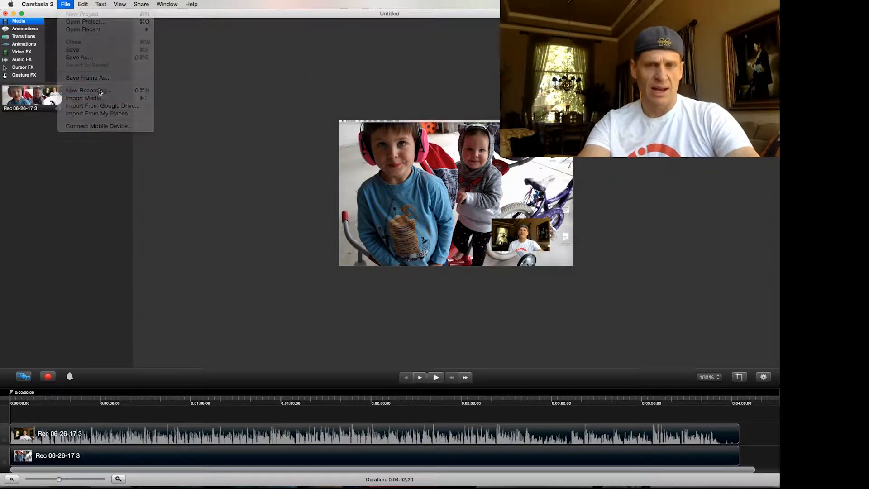
{"action": "left_click_drag", "start_coordinate": [342, 183], "coordinate": [215, 192]}
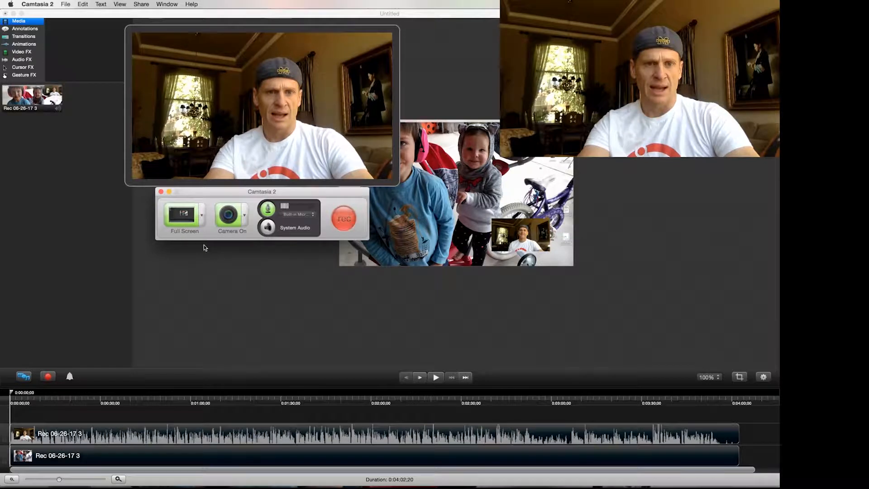
- Review the recorder's available capture areas and camera sources, and close the recorder without recording
{"action": "left_click", "coordinate": [202, 219]}
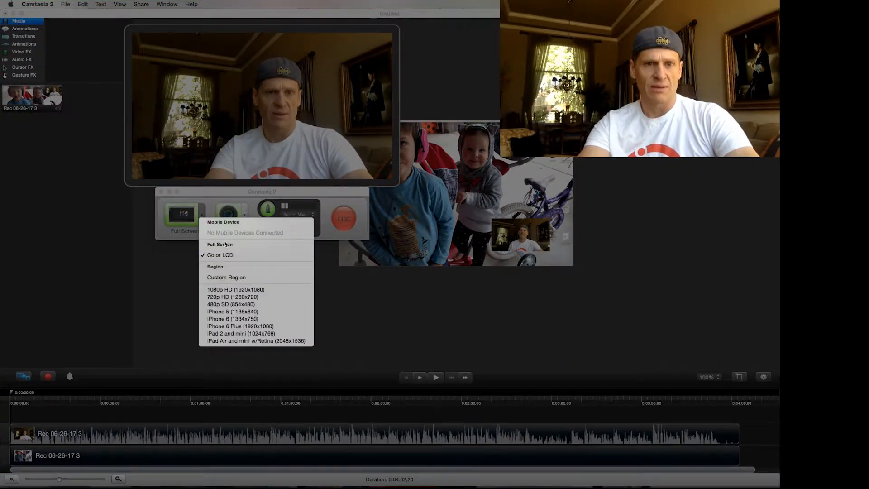
{"action": "left_click", "coordinate": [203, 195]}
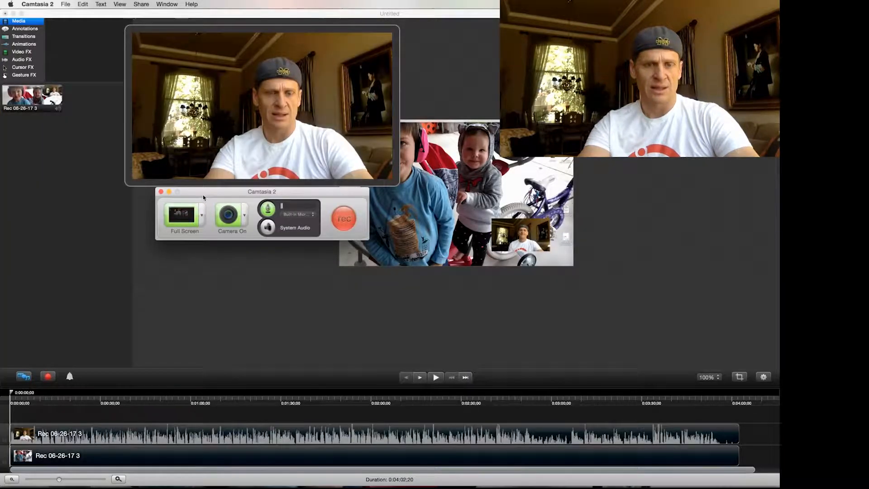
{"action": "left_click", "coordinate": [243, 216]}
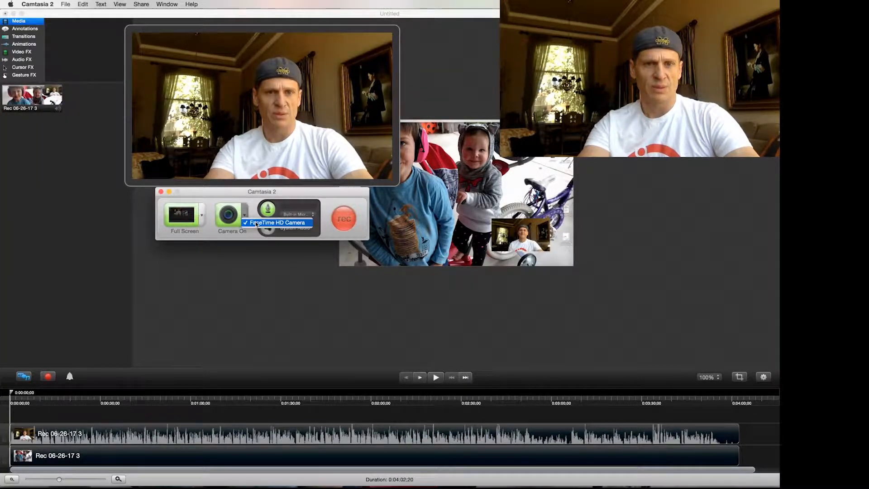
{"action": "left_click", "coordinate": [239, 198]}
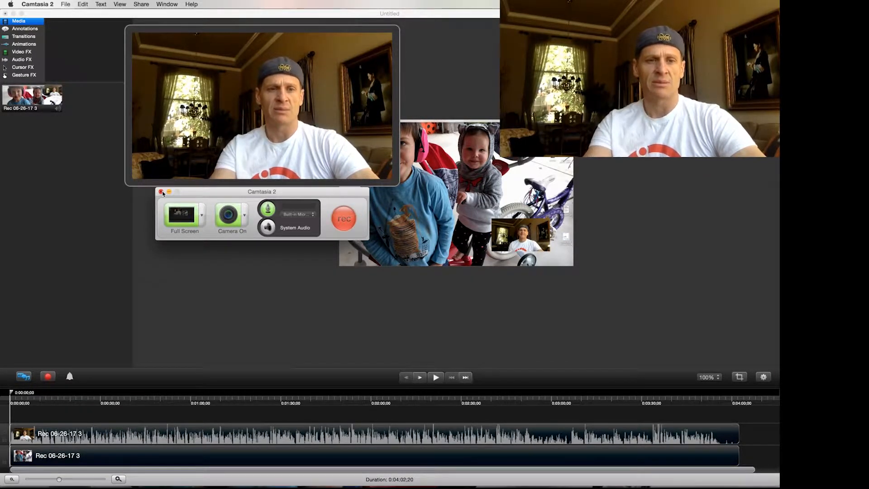
{"action": "left_click", "coordinate": [161, 191]}
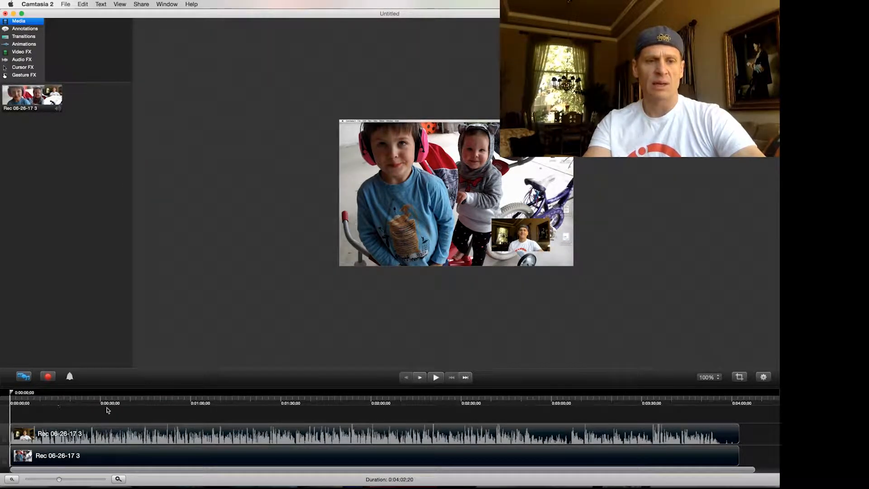
- Enlarge the webcam clip to span the full canvas width and align it with the canvas's upper edge
{"action": "left_click", "coordinate": [321, 430]}
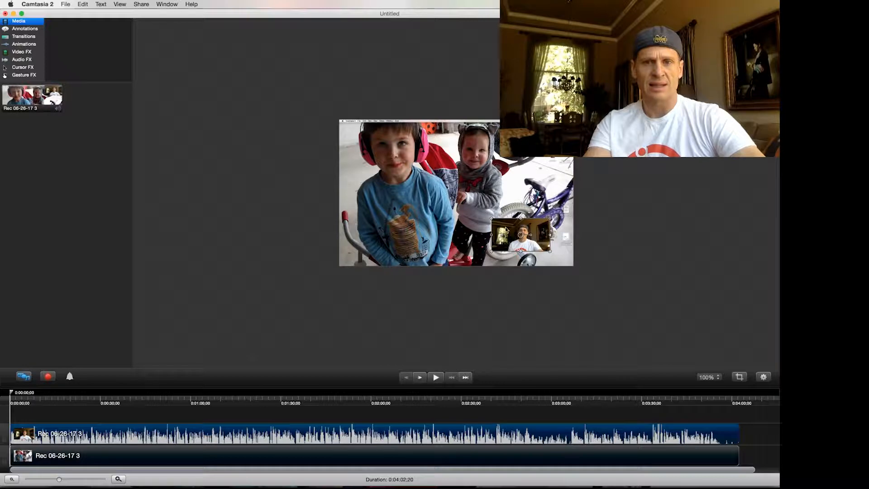
{"action": "left_click_drag", "start_coordinate": [494, 221], "coordinate": [340, 133]}
{"action": "left_click_drag", "start_coordinate": [549, 251], "coordinate": [573, 264]}
{"action": "left_click_drag", "start_coordinate": [532, 225], "coordinate": [530, 210]}
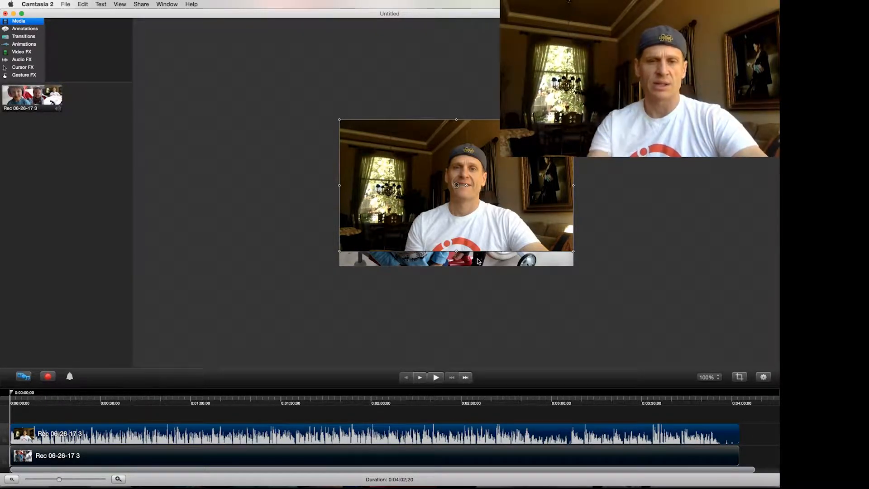
{"action": "left_click", "coordinate": [67, 4]}
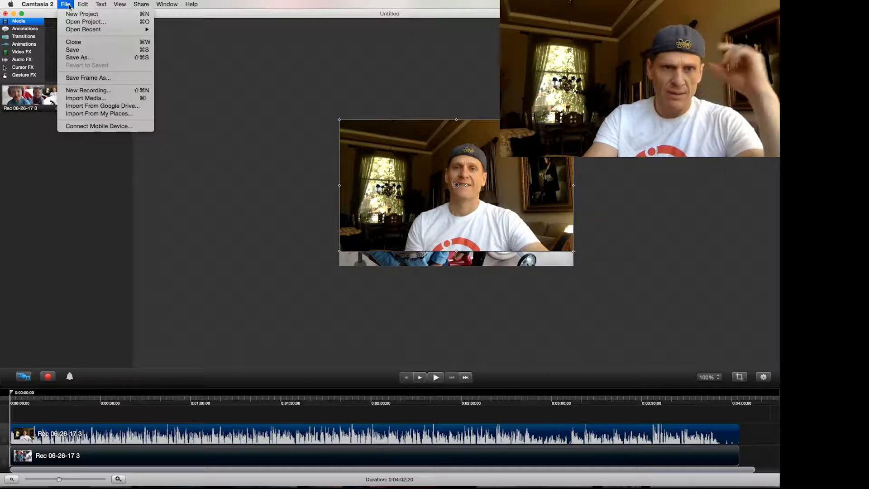
{"action": "mouse_move", "coordinate": [55, 4]}
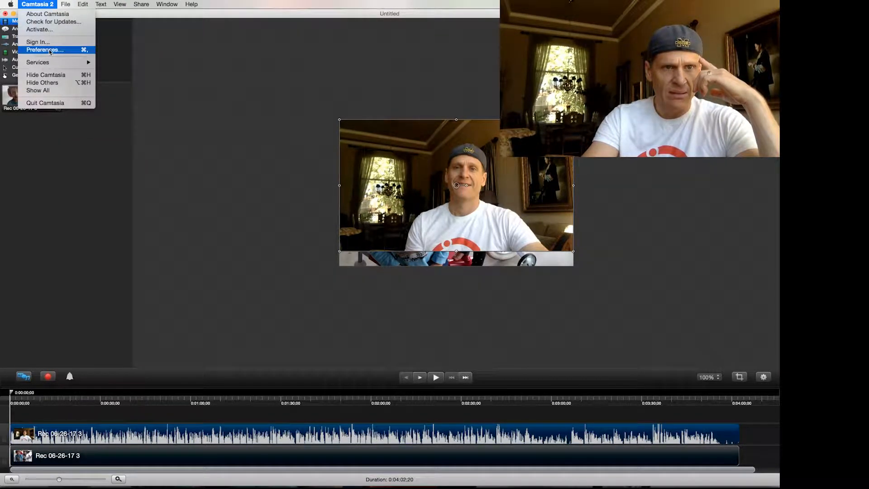
{"action": "mouse_move", "coordinate": [81, 3]}
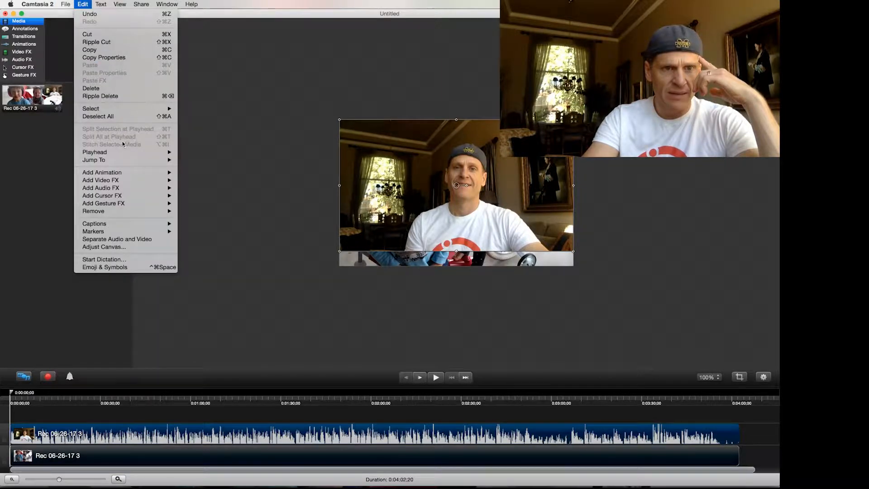
{"action": "left_click", "coordinate": [164, 249]}
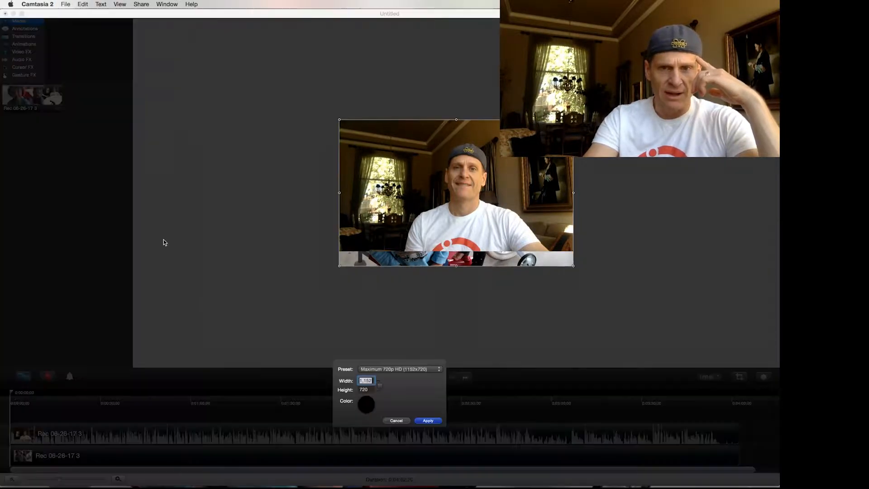
{"action": "left_click", "coordinate": [396, 421]}
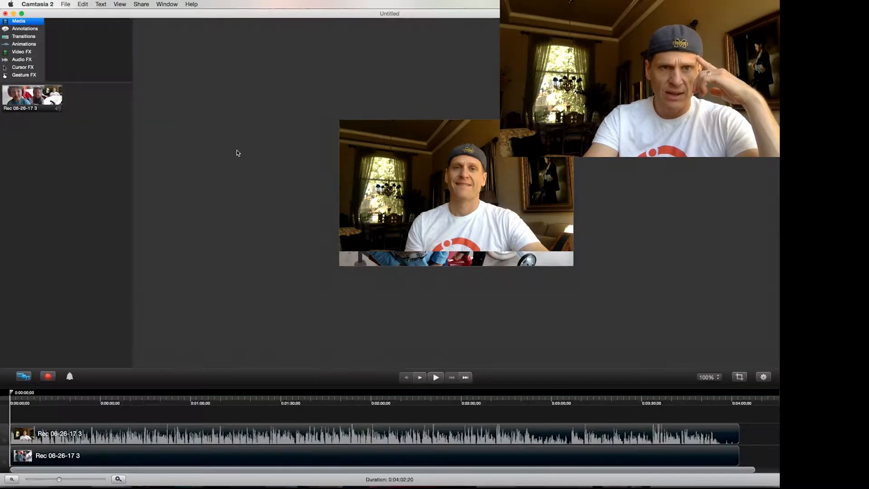
- Set the canvas dimensions to a width of 1920 and a height of 1080
{"action": "left_click", "coordinate": [82, 4]}
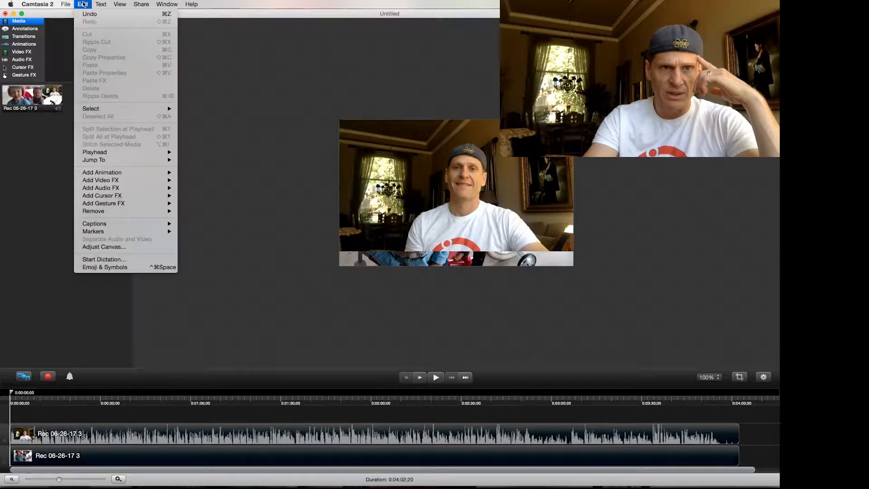
{"action": "left_click", "coordinate": [137, 247]}
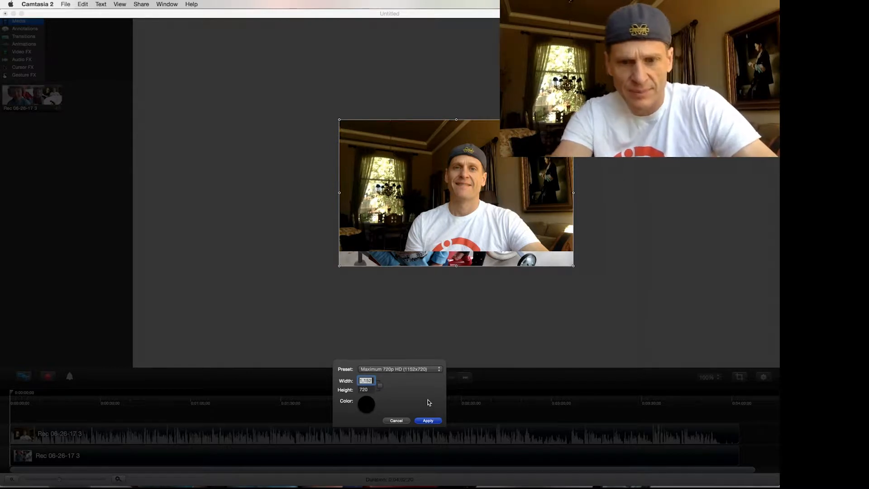
{"action": "type", "text": "1920"}
{"action": "key", "text": "Tab"}
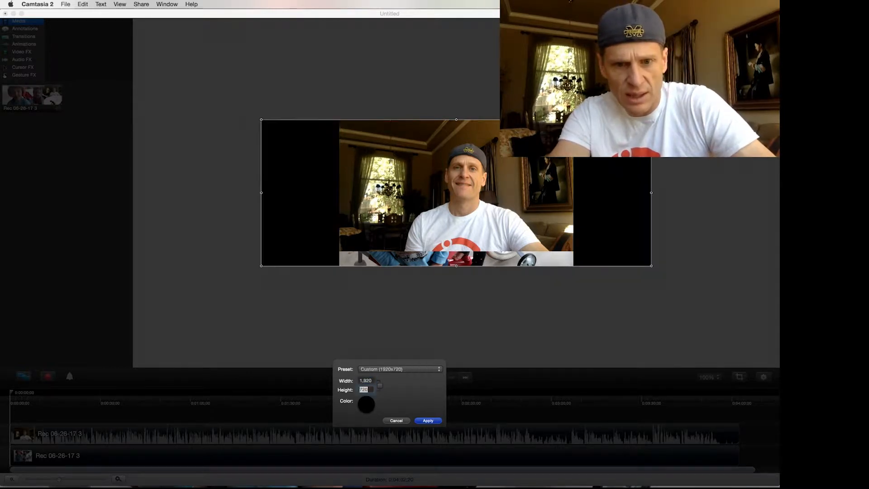
{"action": "type", "text": "1080"}
{"action": "key", "text": "Tab"}
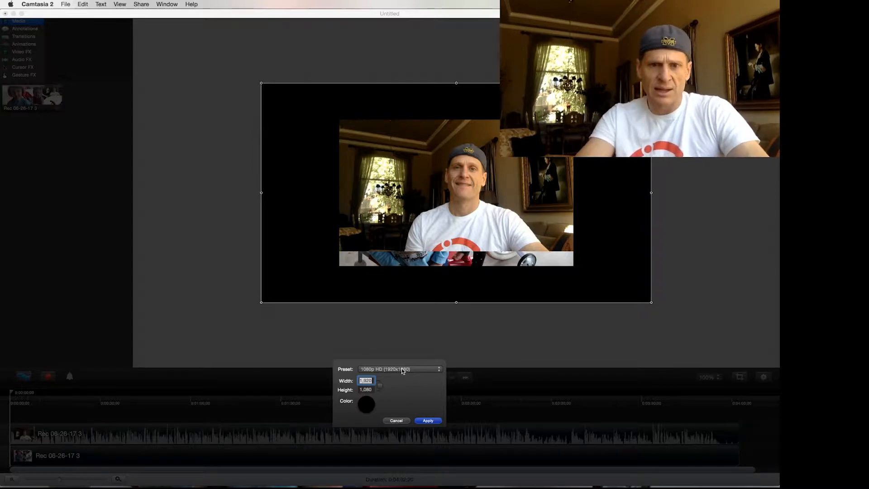
{"action": "left_click", "coordinate": [428, 420]}
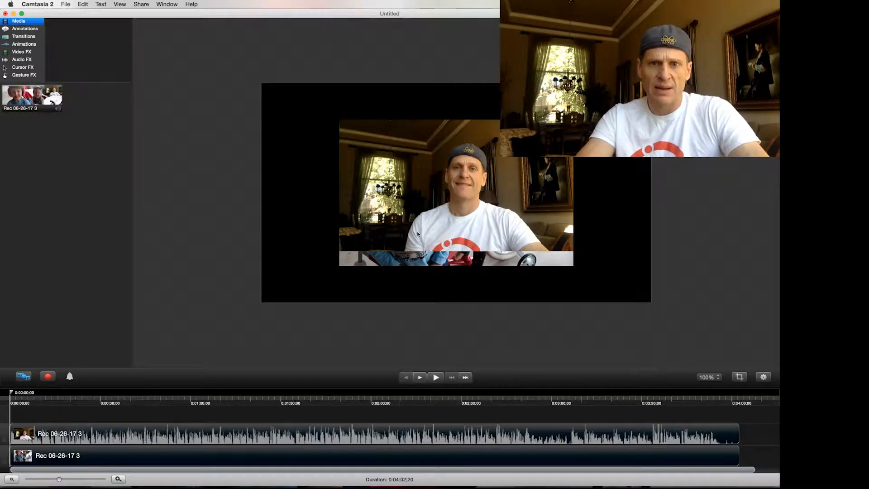
- Enlarge the screen recording to the full width of the canvas and scale the webcam clip to cover the whole canvas
{"action": "left_click_drag", "start_coordinate": [462, 197], "coordinate": [211, 99]}
{"action": "left_click_drag", "start_coordinate": [376, 161], "coordinate": [457, 124]}
{"action": "left_click_drag", "start_coordinate": [417, 230], "coordinate": [264, 306]}
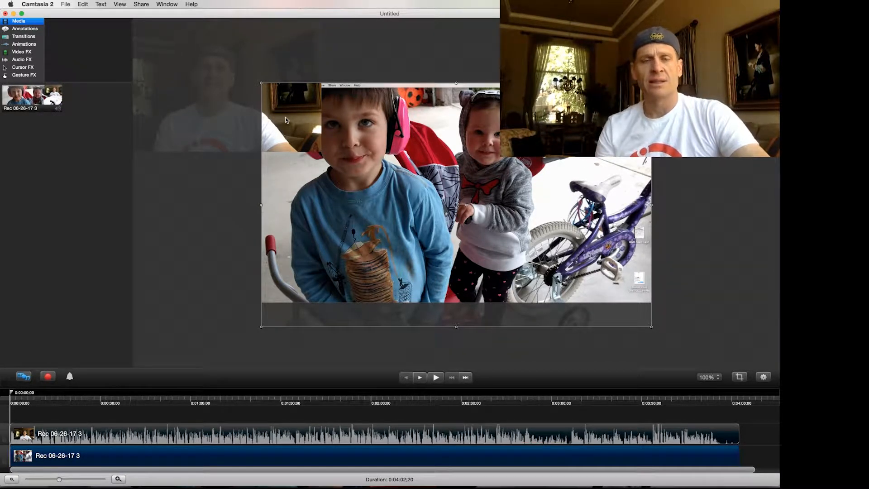
{"action": "left_click_drag", "start_coordinate": [201, 100], "coordinate": [378, 167]}
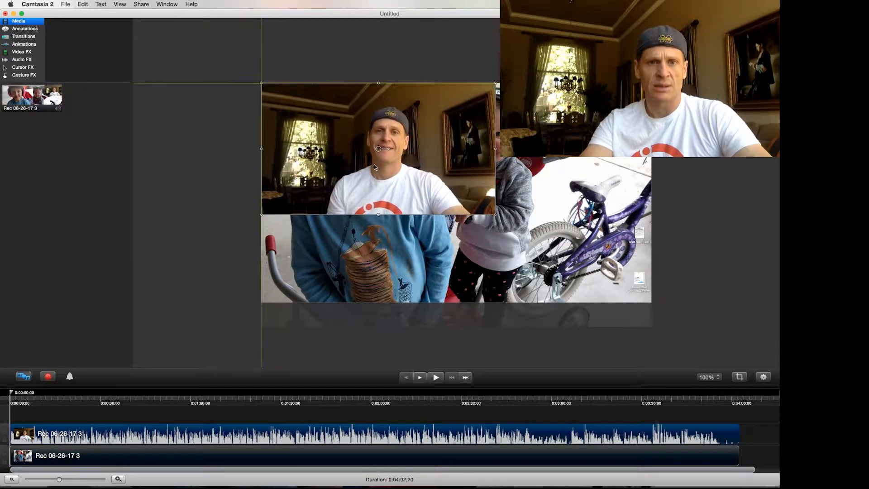
{"action": "left_click_drag", "start_coordinate": [495, 217], "coordinate": [636, 304]}
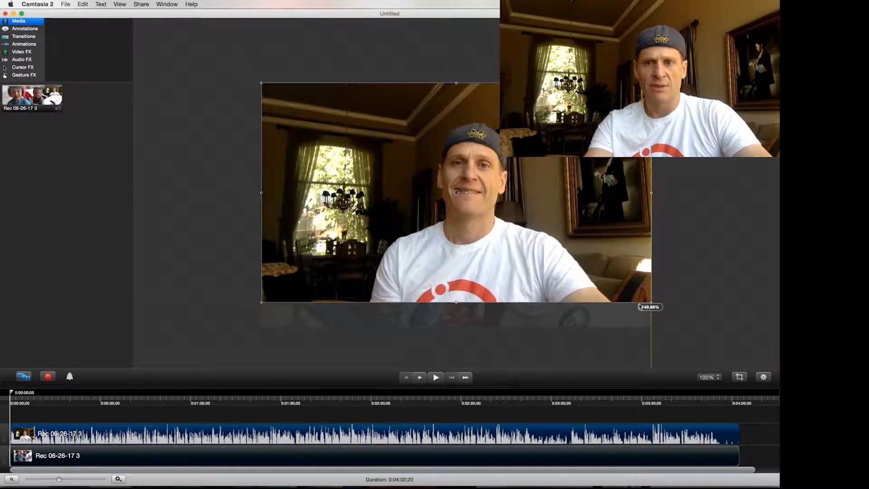
- Check the canvas preset and dimensions, and close the canvas settings without changes
{"action": "left_click", "coordinate": [86, 4]}
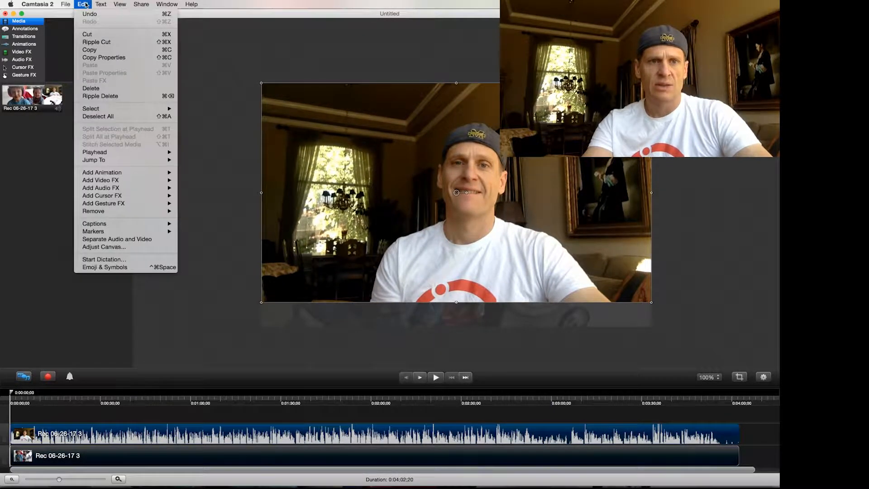
{"action": "left_click", "coordinate": [138, 247]}
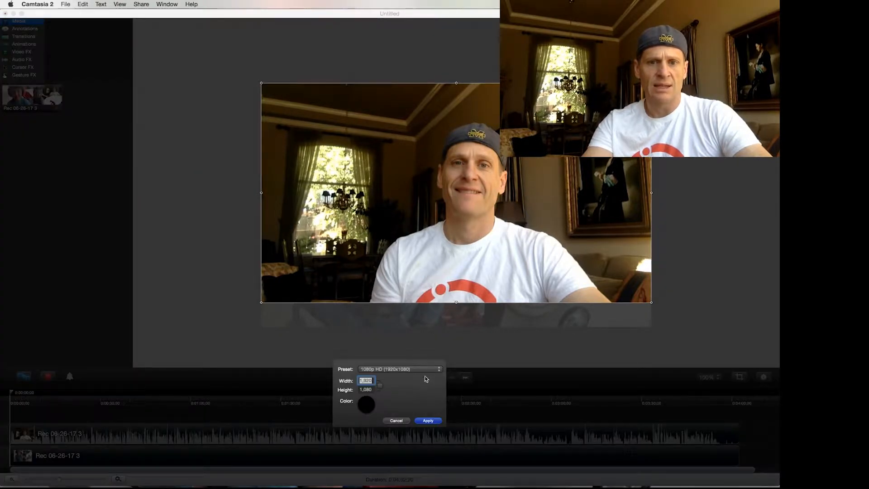
{"action": "left_click", "coordinate": [400, 421]}
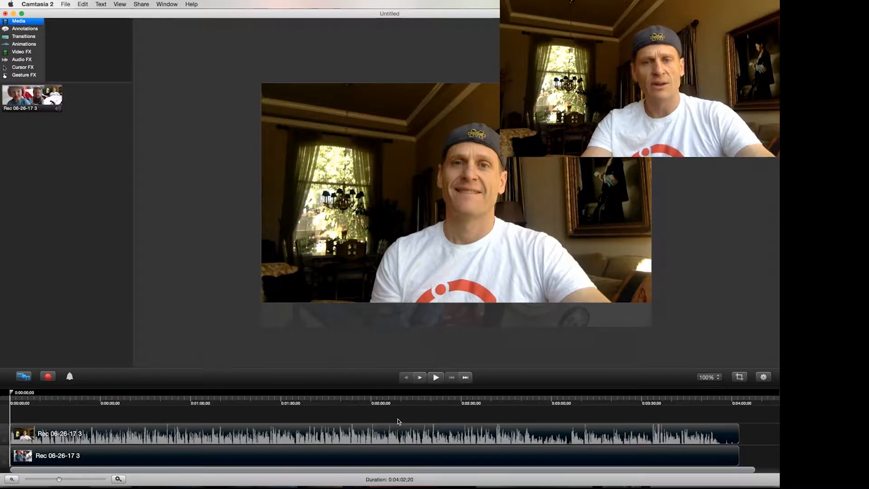
- Check the scaled resolution of the built-in display in System Preferences and return to Camtasia 2
{"action": "mouse_move", "coordinate": [426, 483]}
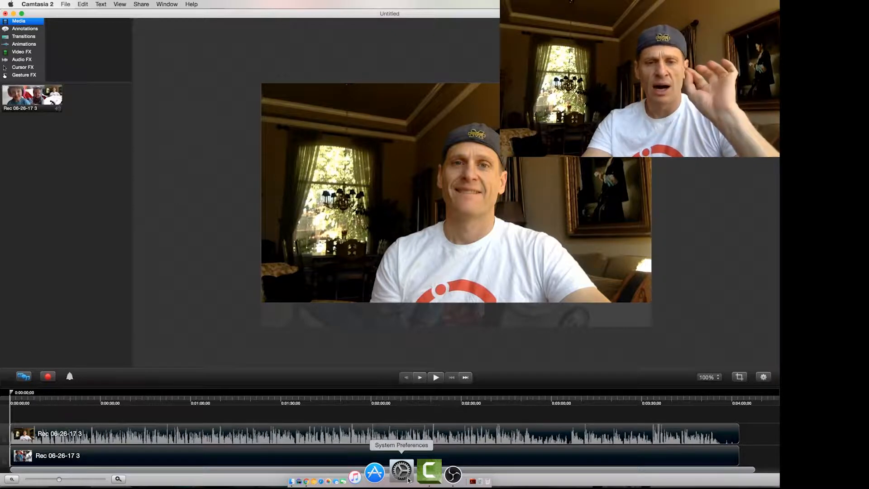
{"action": "left_click", "coordinate": [408, 479]}
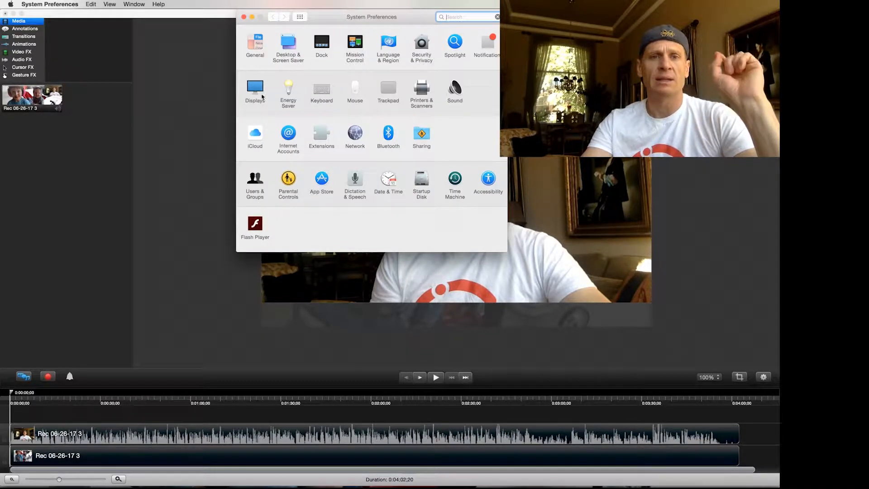
{"action": "left_click", "coordinate": [261, 93]}
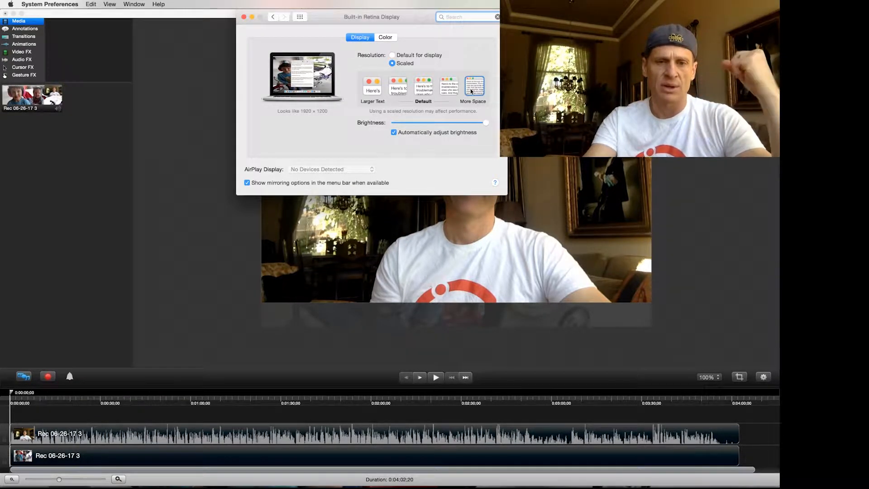
{"action": "left_click", "coordinate": [244, 18]}
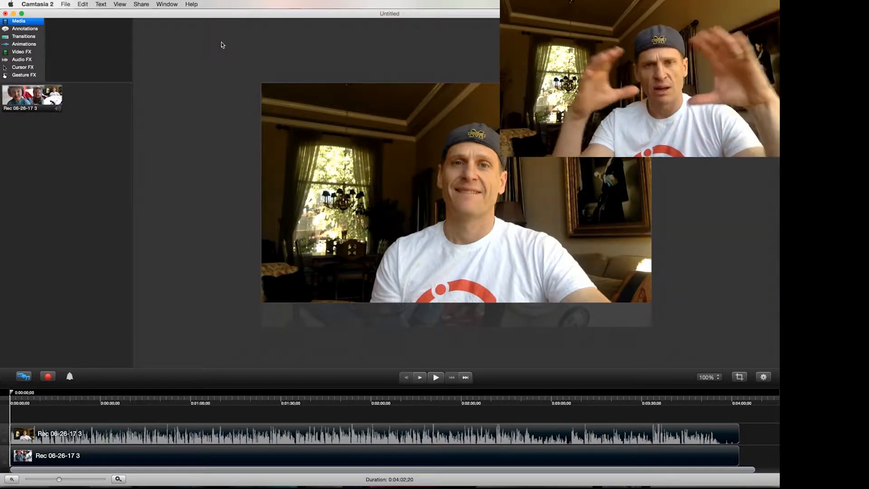
{"action": "left_click", "coordinate": [79, 5]}
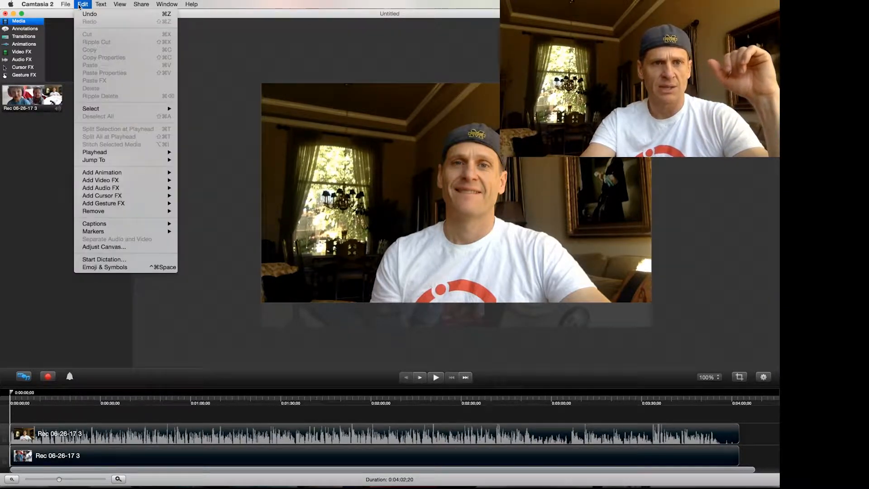
{"action": "left_click", "coordinate": [239, 69]}
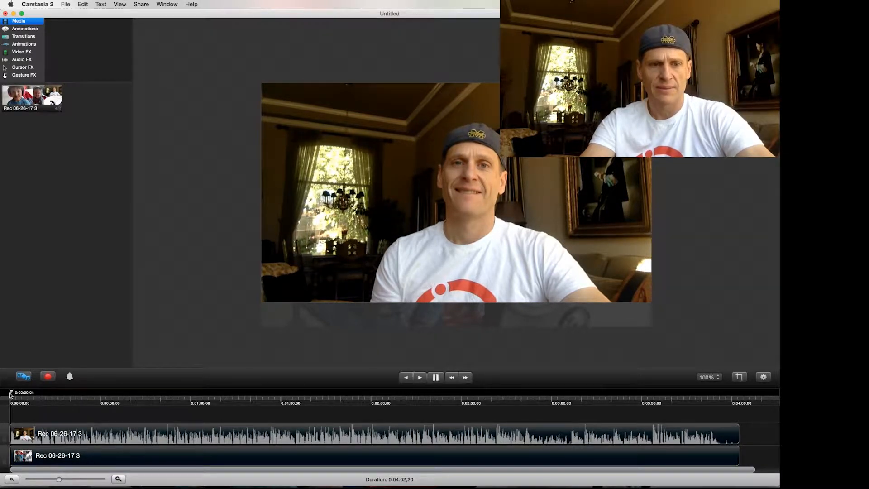
- Preview the opening seconds of the recording with the system volume raised, and stop playback
{"action": "key", "text": "XF86AudioRaiseVolume"}
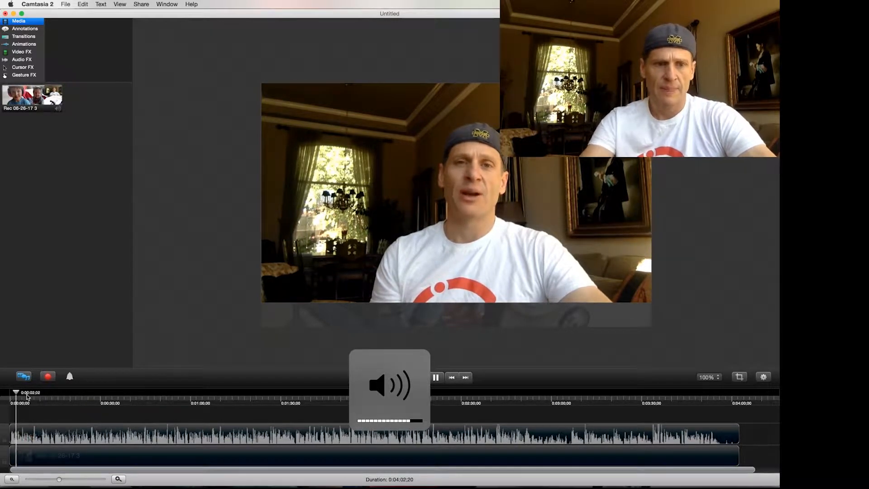
{"action": "key", "text": "space"}
- Split both the webcam and screen recording clips at 0:00:00;18, just before the speech begins
{"action": "left_click_drag", "start_coordinate": [59, 479], "coordinate": [35, 470]}
{"action": "left_click", "coordinate": [46, 401]}
{"action": "left_click_drag", "start_coordinate": [32, 417], "coordinate": [32, 457]}
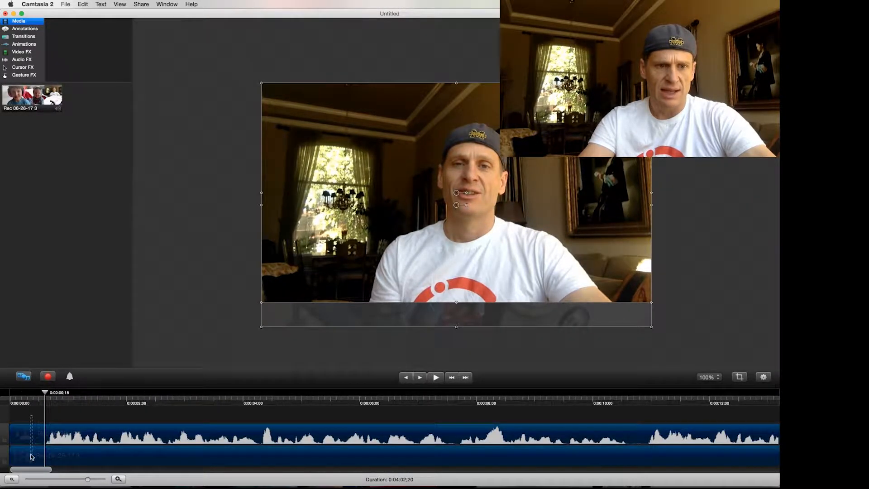
{"action": "left_click", "coordinate": [32, 418]}
{"action": "left_click_drag", "start_coordinate": [32, 413], "coordinate": [32, 458]}
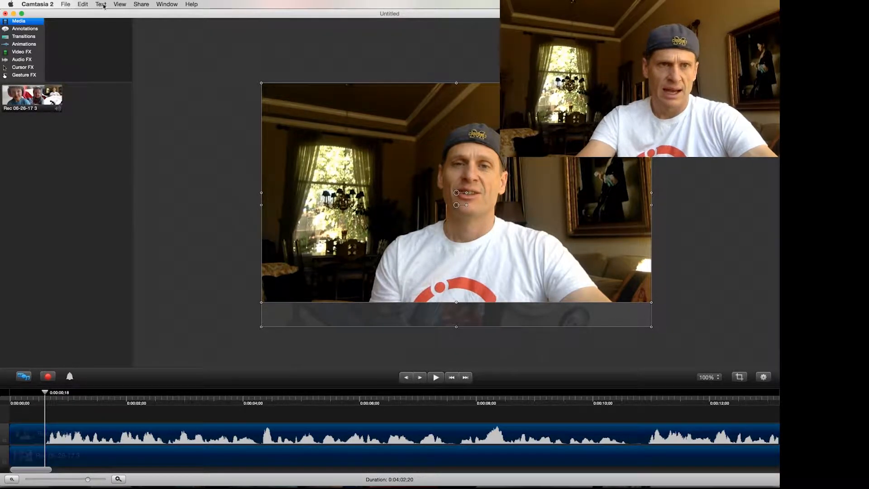
{"action": "left_click", "coordinate": [88, 6]}
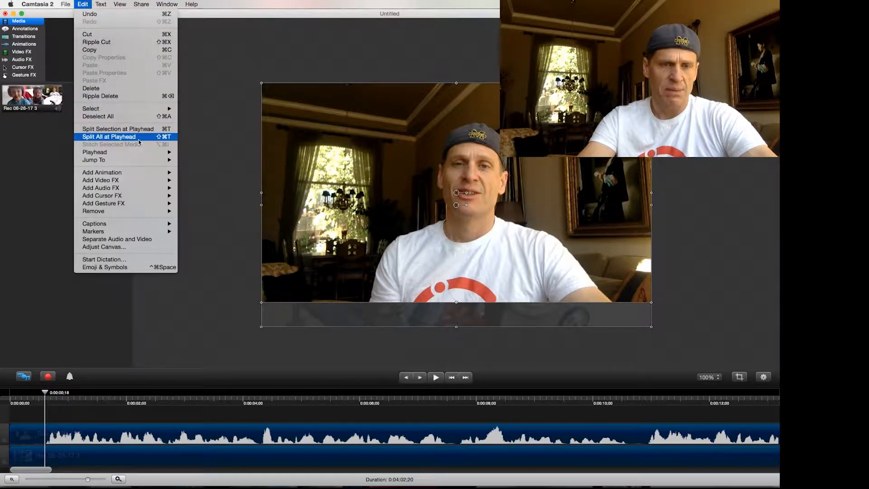
{"action": "left_click", "coordinate": [171, 130]}
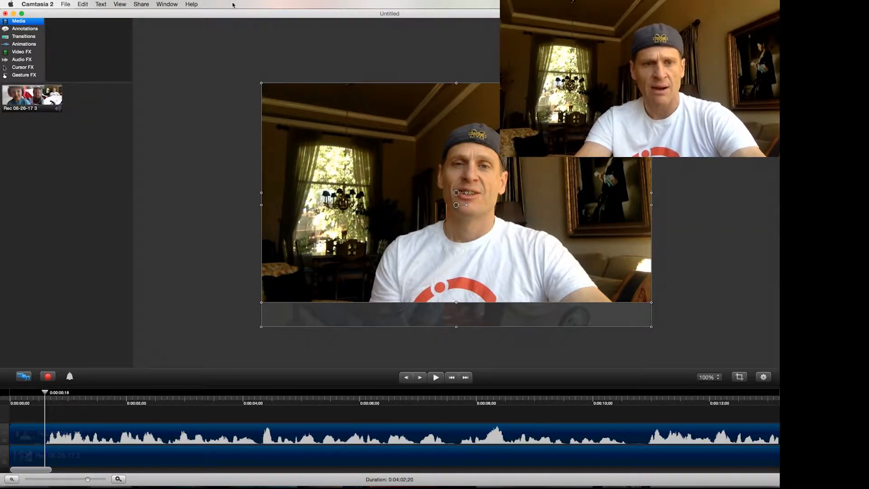
{"action": "key", "text": "super+t"}
- Delete the opening pieces of both tracks and shift the remaining clips together to the start of the timeline
{"action": "left_click", "coordinate": [34, 418]}
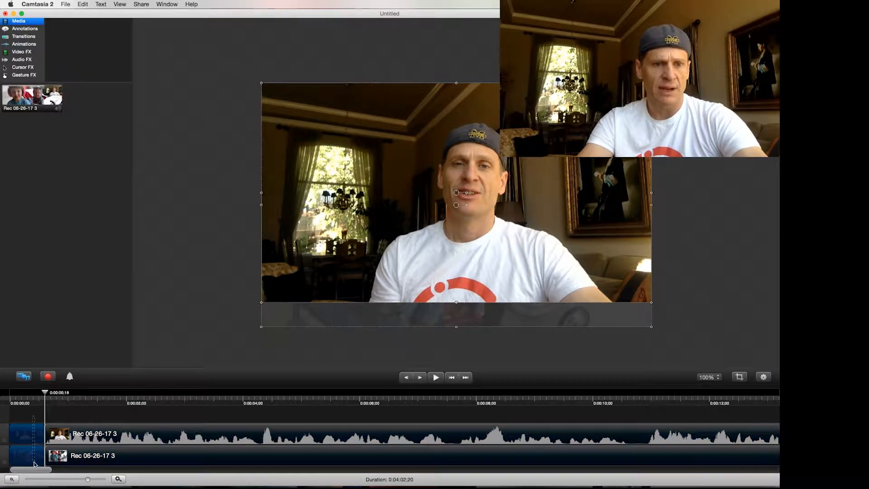
{"action": "left_click", "coordinate": [74, 440]}
{"action": "left_click", "coordinate": [79, 454], "text": "shift"}
{"action": "left_click_drag", "start_coordinate": [80, 454], "coordinate": [43, 462]}
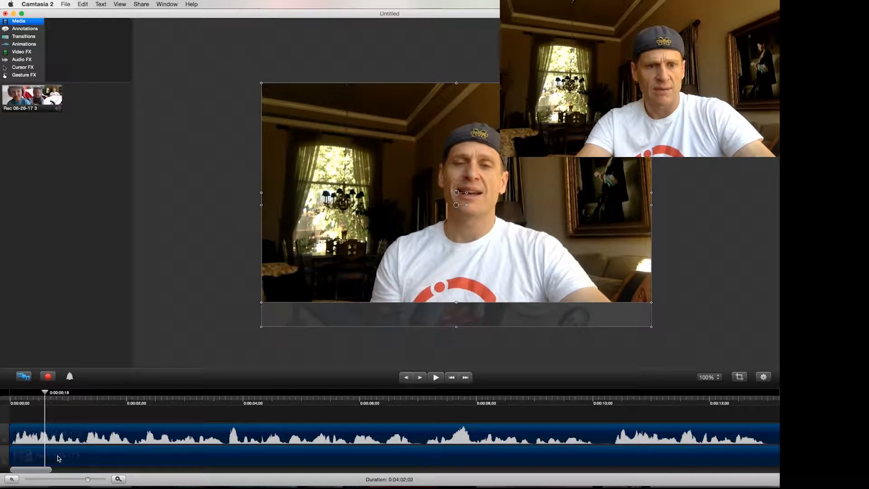
- Select only the webcam clip near 0:02:46 and shift it up and left on the canvas to uncover the screen recording
{"action": "left_click_drag", "start_coordinate": [84, 484], "coordinate": [59, 480]}
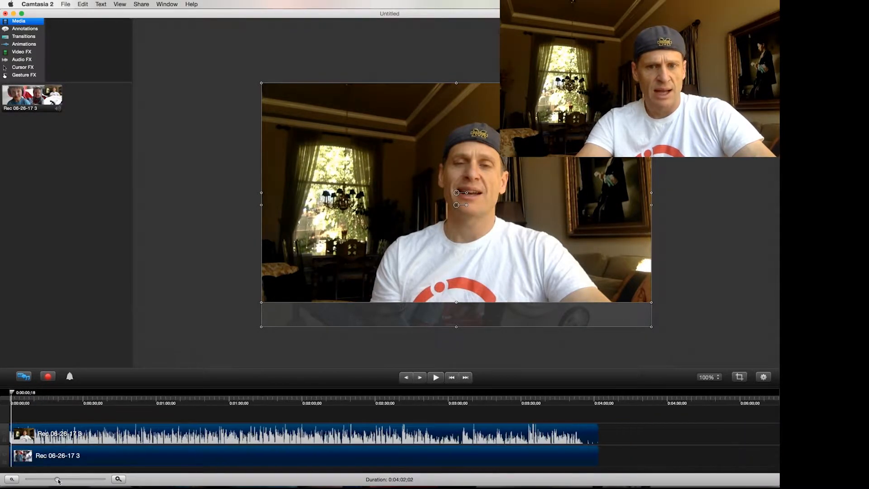
{"action": "left_click_drag", "start_coordinate": [359, 401], "coordinate": [415, 400]}
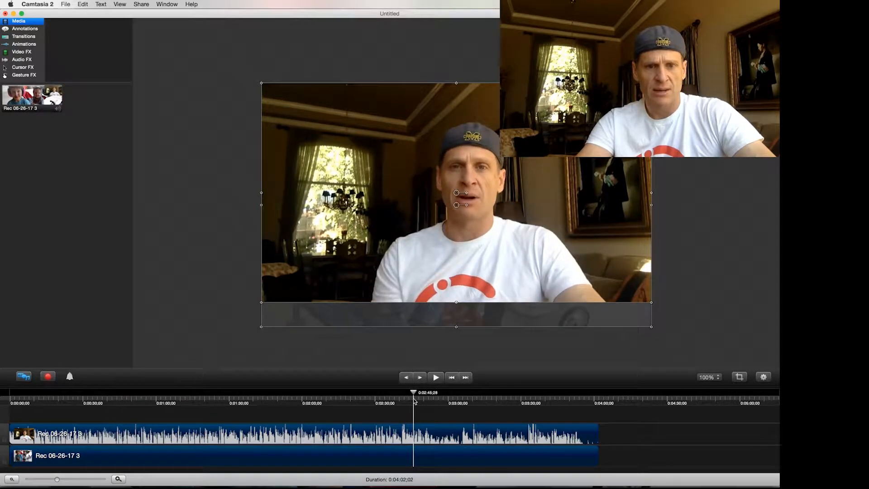
{"action": "left_click", "coordinate": [308, 435]}
{"action": "left_click", "coordinate": [346, 415]}
{"action": "left_click", "coordinate": [342, 429]}
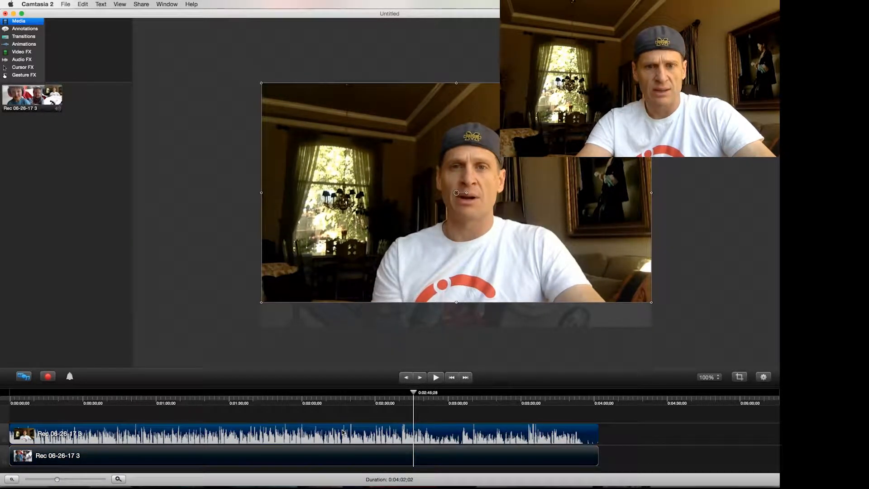
{"action": "left_click_drag", "start_coordinate": [323, 272], "coordinate": [153, 199]}
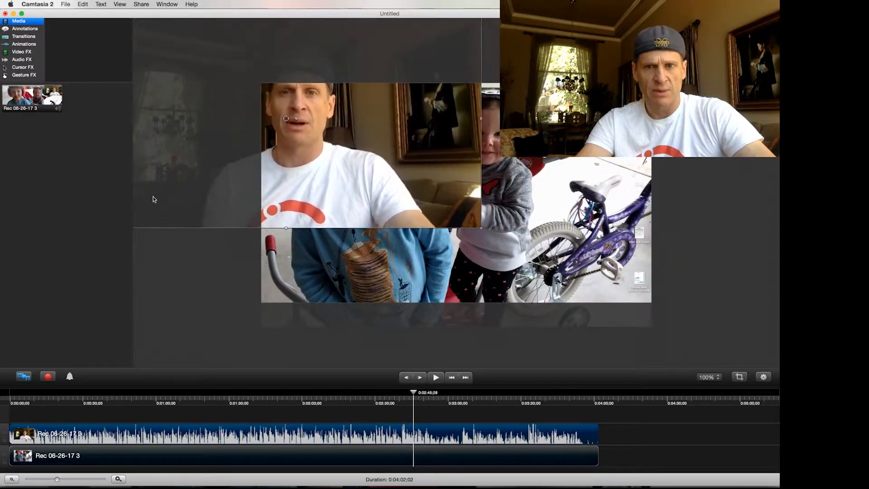
- Advance the playhead to 0:02:51;20 and move the webcam clip back so it covers the whole canvas
{"action": "mouse_move", "coordinate": [413, 397]}
{"action": "left_mouse_down"}
{"action": "mouse_move", "coordinate": [461, 397]}
{"action": "mouse_move", "coordinate": [425, 404]}
{"action": "left_mouse_up"}
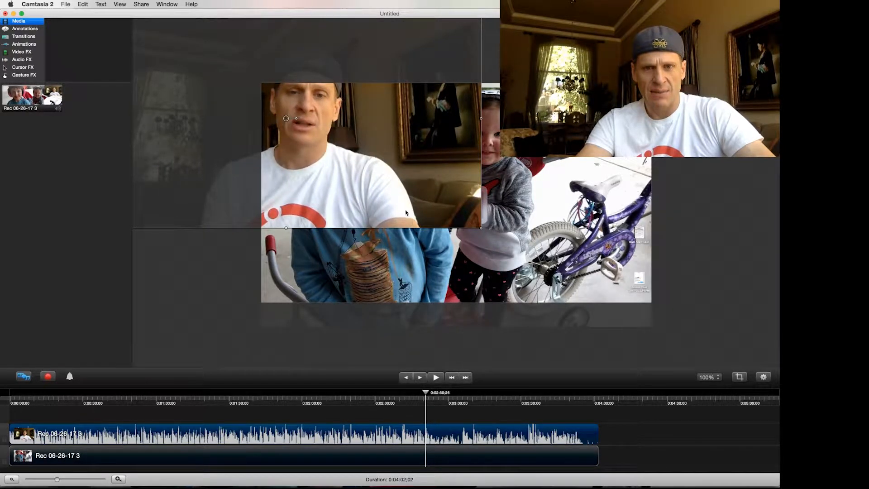
{"action": "key", "text": "space"}
{"action": "key", "text": "space"}
{"action": "left_click_drag", "start_coordinate": [406, 206], "coordinate": [581, 275]}
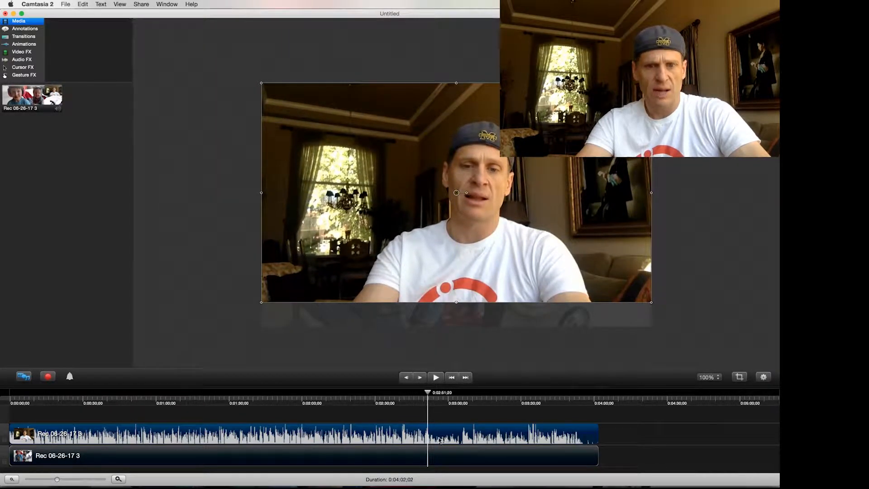
- Add a Custom animation to the webcam clip at 0:02:51;20 and shrink the webcam to about a third of the canvas width in the upper-left corner
{"action": "left_click", "coordinate": [22, 45]}
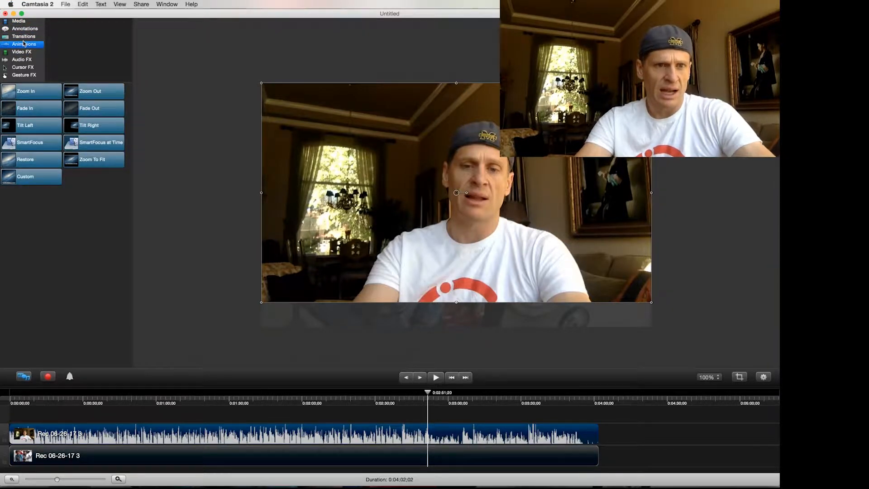
{"action": "mouse_move", "coordinate": [39, 179]}
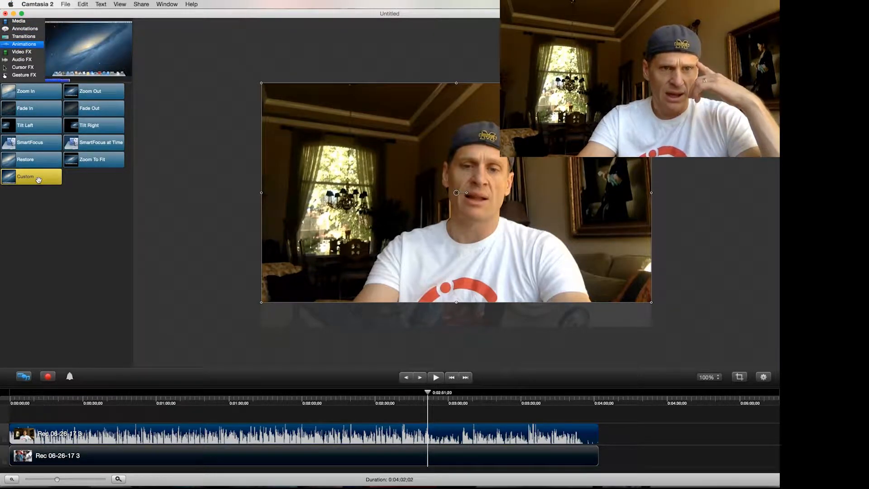
{"action": "left_click_drag", "start_coordinate": [38, 179], "coordinate": [61, 186]}
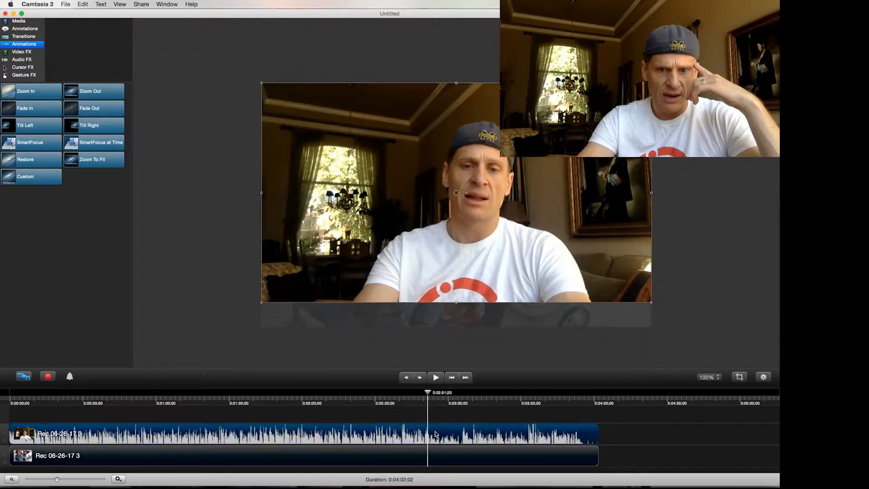
{"action": "mouse_move", "coordinate": [39, 176]}
{"action": "left_mouse_down"}
{"action": "mouse_move", "coordinate": [374, 336]}
{"action": "mouse_move", "coordinate": [428, 436]}
{"action": "left_mouse_up"}
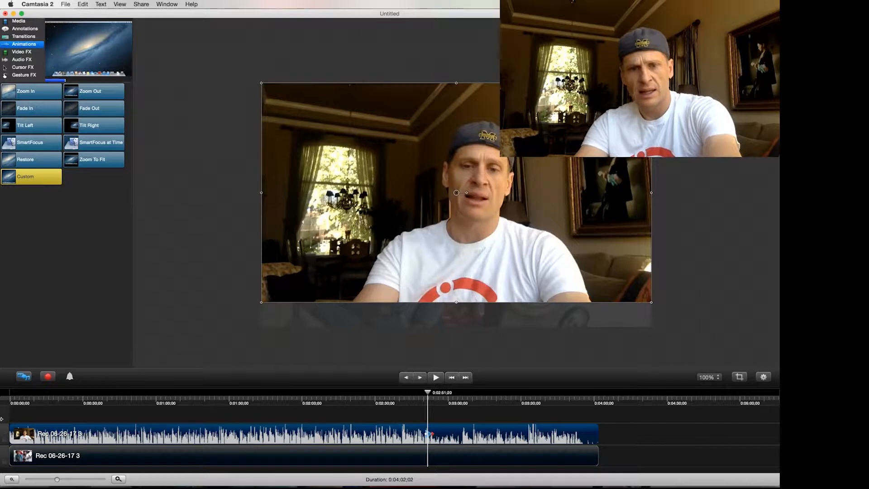
{"action": "left_click_drag", "start_coordinate": [57, 479], "coordinate": [87, 483]}
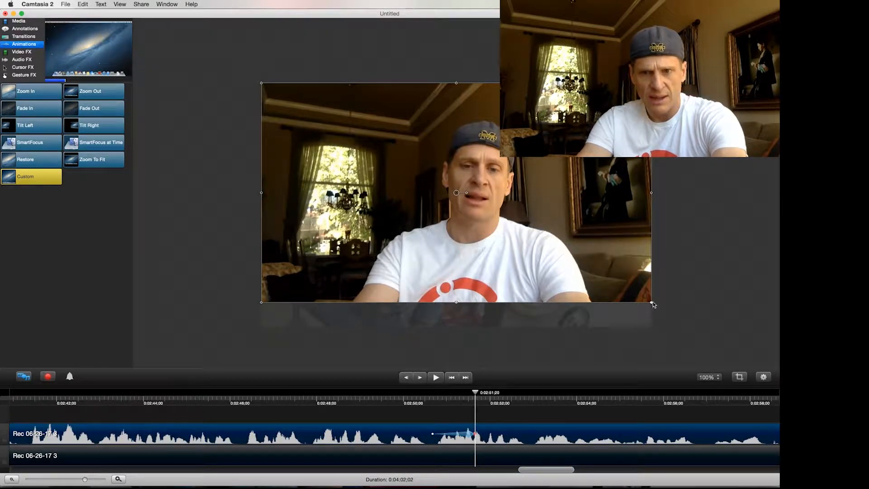
{"action": "left_click_drag", "start_coordinate": [652, 304], "coordinate": [327, 157]}
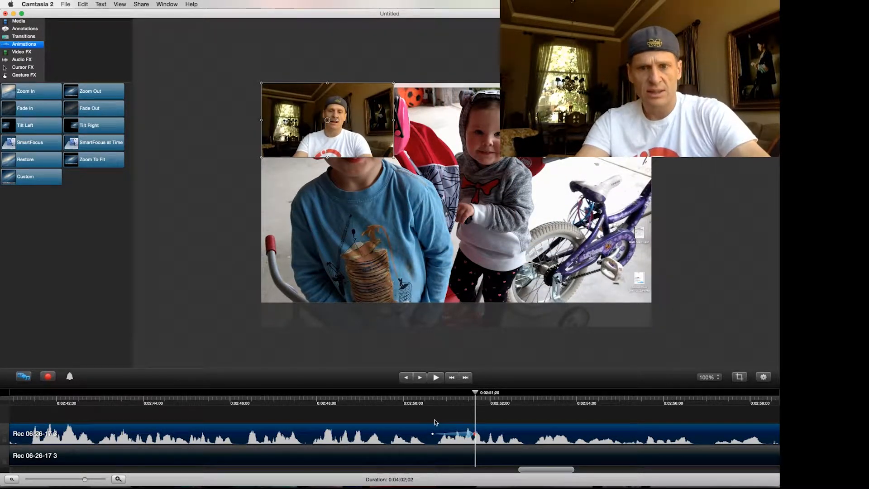
- Preview the shrink animation, lengthen it and shift it so it ends at about 0:02:53, and play it again
{"action": "left_click", "coordinate": [415, 398]}
{"action": "key", "text": "space"}
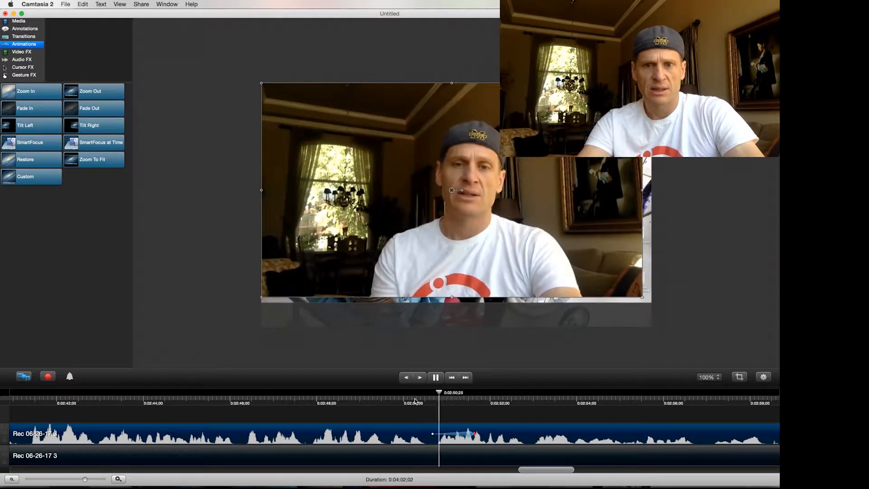
{"action": "key", "text": "space"}
{"action": "left_click_drag", "start_coordinate": [433, 436], "coordinate": [372, 436]}
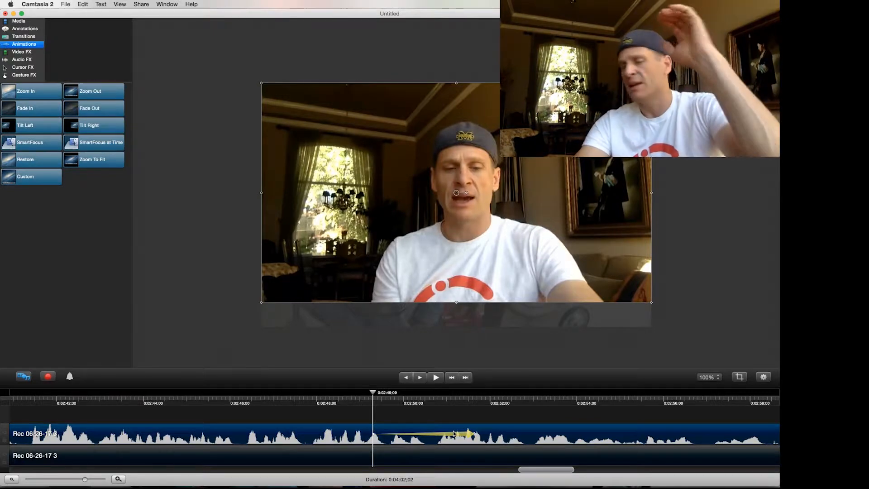
{"action": "left_click_drag", "start_coordinate": [443, 436], "coordinate": [502, 435]}
{"action": "left_click", "coordinate": [428, 402]}
{"action": "key", "text": "space"}
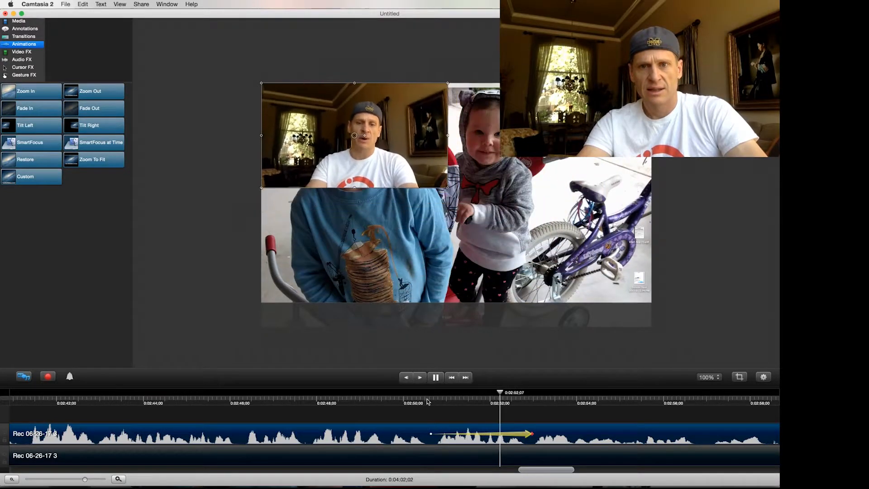
{"action": "key", "text": "space"}
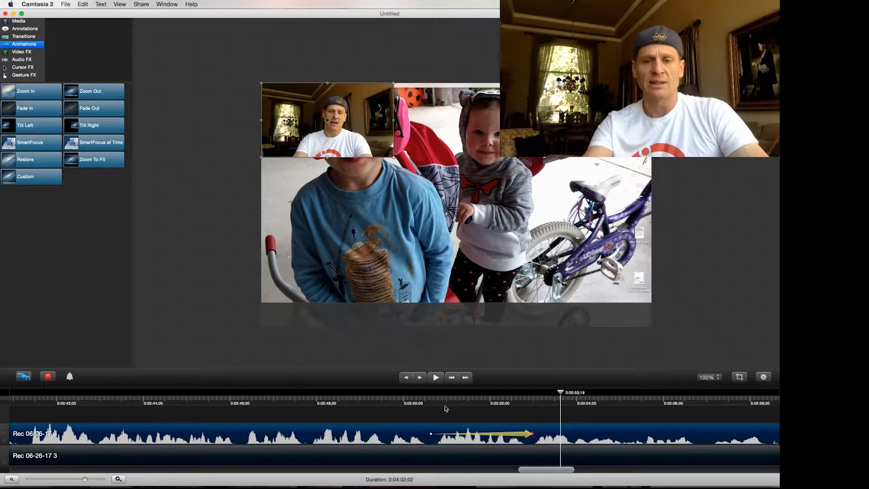
- Move the shrunken webcam clip across to the upper-right corner of the canvas, past the end of the animation
{"action": "left_click_drag", "start_coordinate": [542, 471], "coordinate": [558, 471]}
{"action": "left_click_drag", "start_coordinate": [86, 480], "coordinate": [59, 479]}
{"action": "mouse_move", "coordinate": [326, 393]}
{"action": "left_mouse_down"}
{"action": "mouse_move", "coordinate": [376, 396]}
{"action": "mouse_move", "coordinate": [325, 398]}
{"action": "left_mouse_up"}
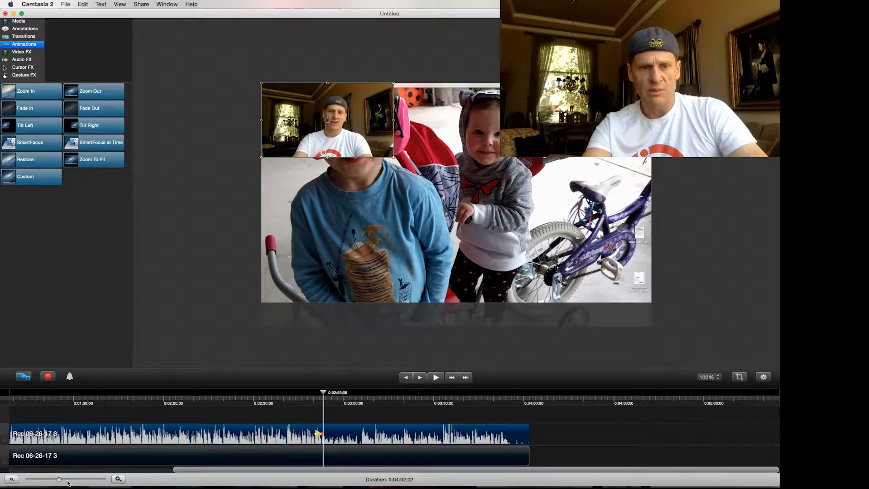
{"action": "left_click_drag", "start_coordinate": [61, 480], "coordinate": [130, 472]}
{"action": "left_click_drag", "start_coordinate": [365, 130], "coordinate": [628, 131]}
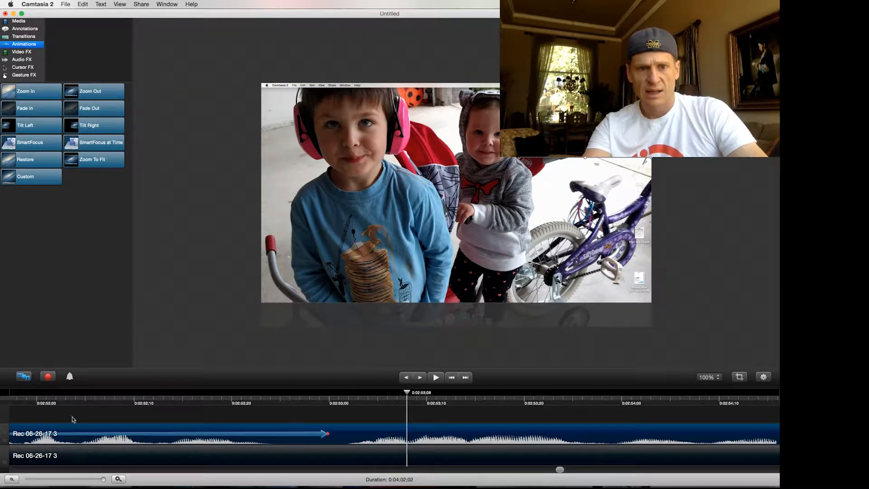
{"action": "left_click", "coordinate": [40, 404]}
{"action": "left_click_drag", "start_coordinate": [186, 380], "coordinate": [444, 381]}
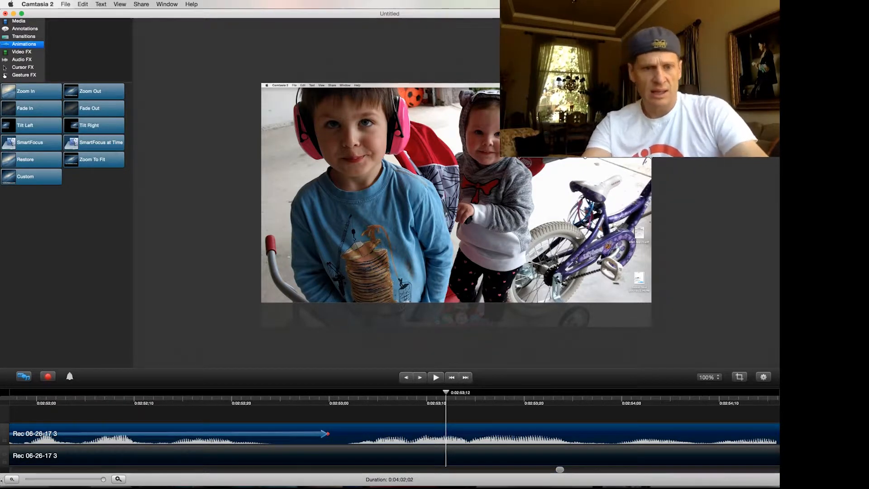
- Enlarge the corner webcam clip to about half the canvas width and preview the end of the recording
{"action": "left_click_drag", "start_coordinate": [104, 481], "coordinate": [52, 481]}
{"action": "left_click_drag", "start_coordinate": [257, 389], "coordinate": [330, 398]}
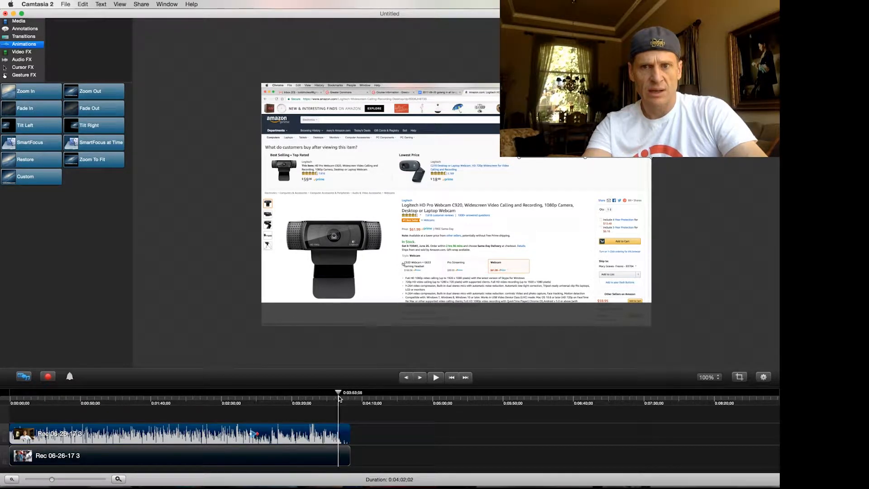
{"action": "left_click_drag", "start_coordinate": [345, 399], "coordinate": [331, 393]}
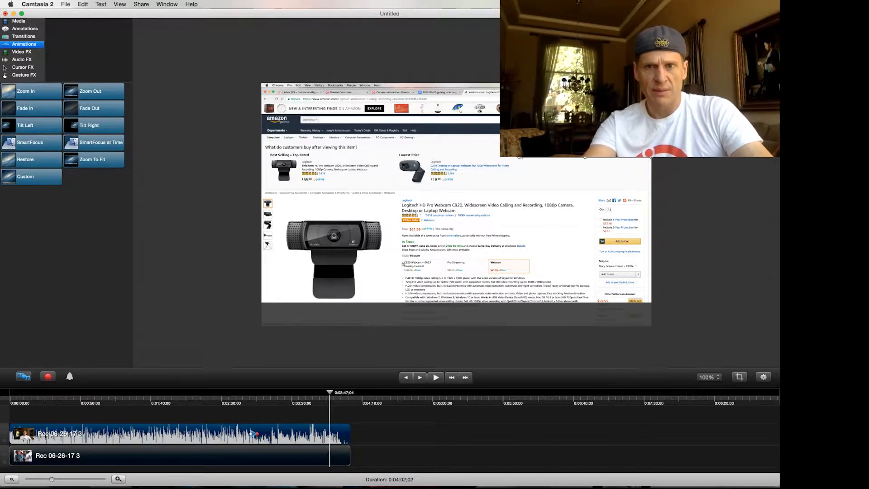
{"action": "left_click_drag", "start_coordinate": [519, 157], "coordinate": [447, 178]}
{"action": "mouse_move", "coordinate": [328, 395]}
{"action": "left_mouse_down"}
{"action": "mouse_move", "coordinate": [254, 394]}
{"action": "mouse_move", "coordinate": [336, 386]}
{"action": "left_mouse_up"}
{"action": "key", "text": "space"}
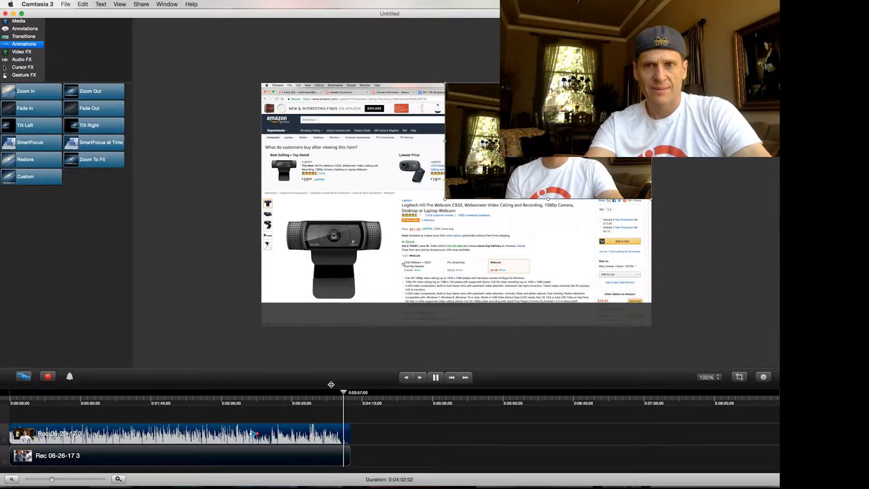
{"action": "key", "text": "space"}
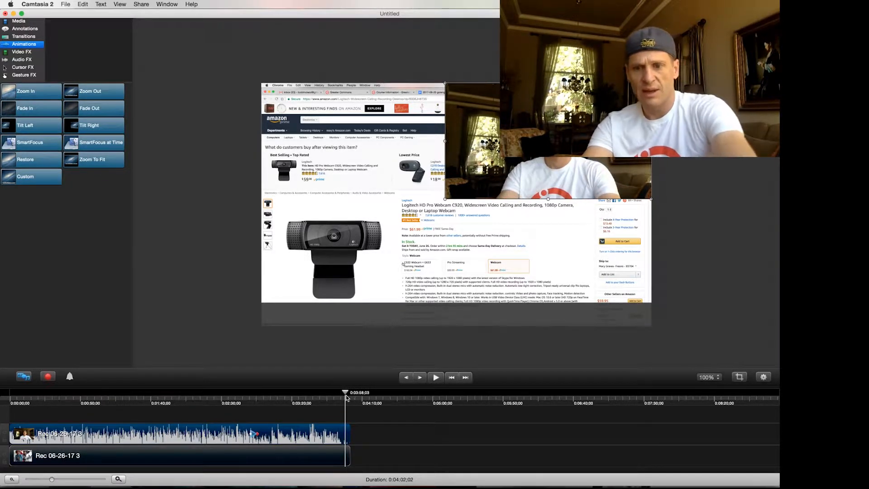
- Trim the ends of both clips to 0:03:57;09 and align the screen recording's end exactly with the webcam clip's
{"action": "left_click_drag", "start_coordinate": [51, 480], "coordinate": [71, 479]}
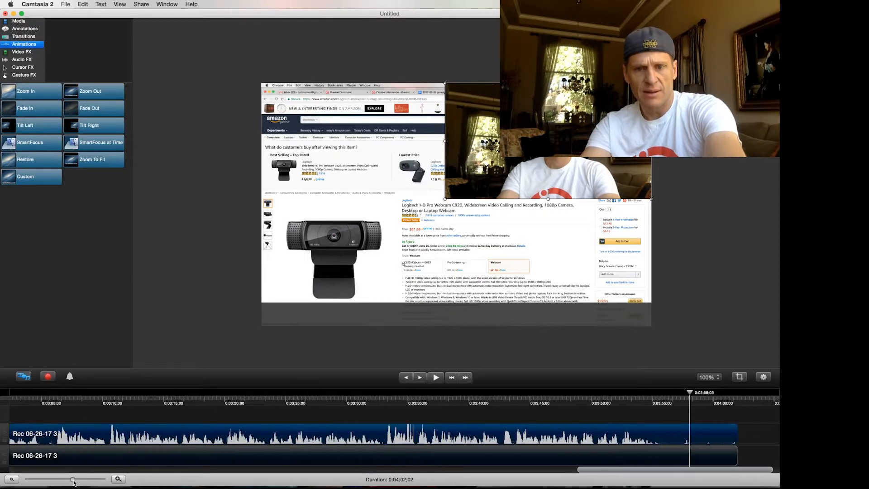
{"action": "left_click_drag", "start_coordinate": [692, 394], "coordinate": [684, 397]}
{"action": "left_click_drag", "start_coordinate": [739, 449], "coordinate": [681, 444]}
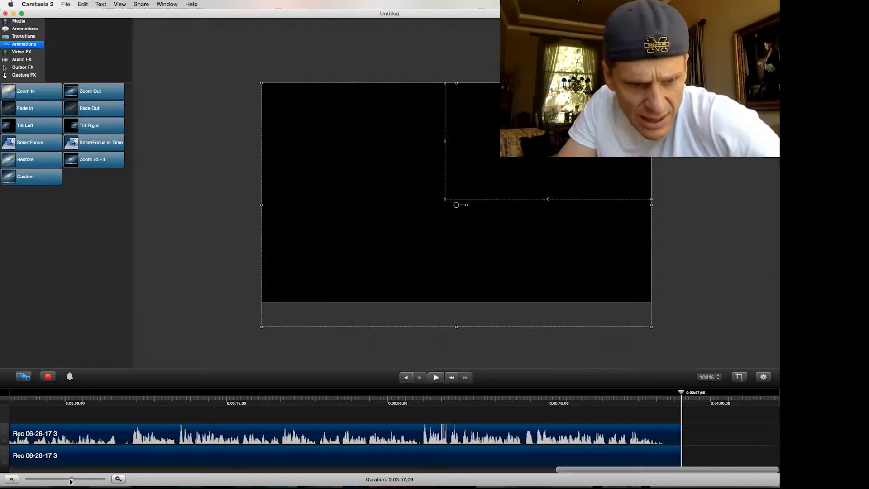
{"action": "left_click_drag", "start_coordinate": [70, 480], "coordinate": [103, 478]}
{"action": "left_click", "coordinate": [749, 459]}
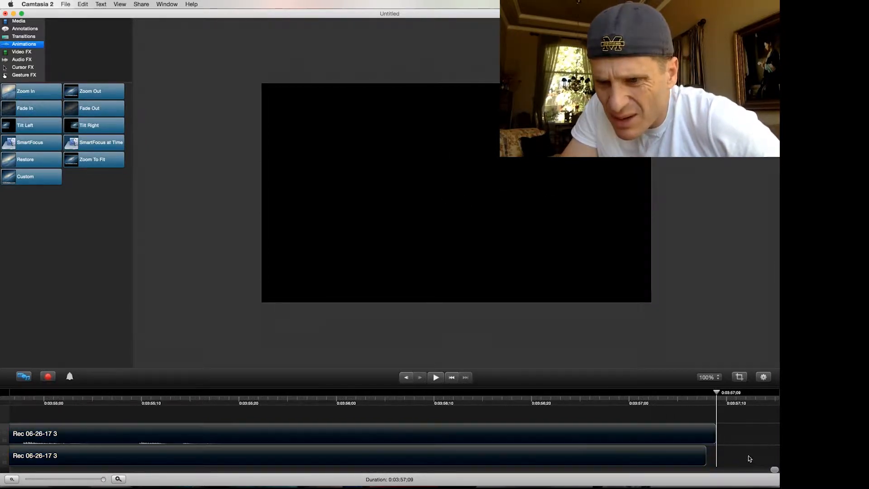
{"action": "left_click_drag", "start_coordinate": [701, 458], "coordinate": [715, 458]}
{"action": "left_click_drag", "start_coordinate": [103, 481], "coordinate": [61, 480]}
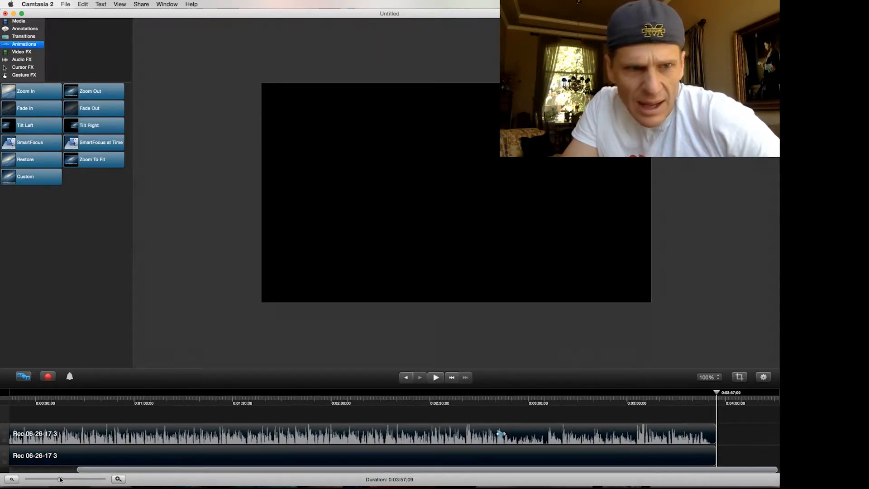
- Add a Fade In/Out transition to the end of the webcam clip
{"action": "left_click", "coordinate": [34, 38]}
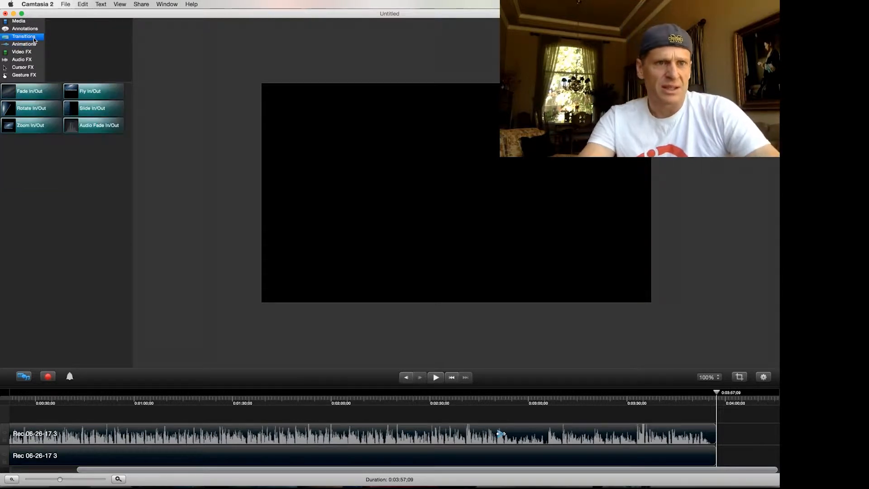
{"action": "left_click_drag", "start_coordinate": [34, 91], "coordinate": [697, 421]}
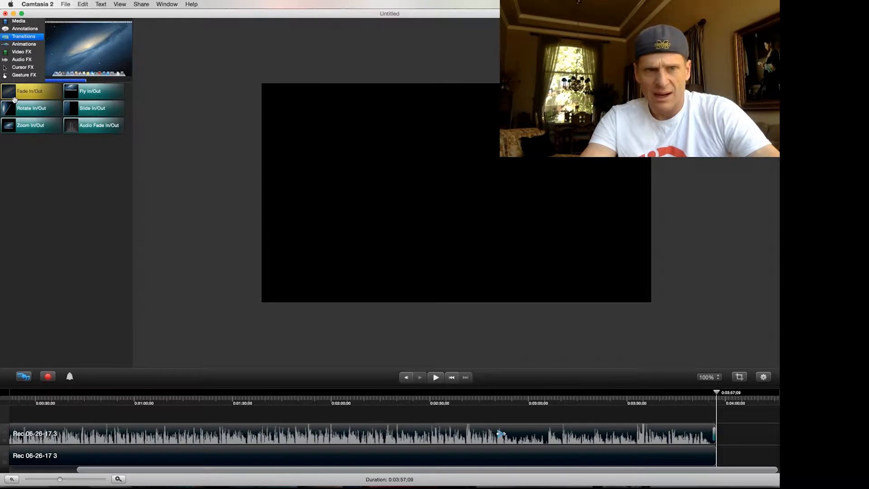
- Add a Fade In/Out transition to the end of the screen recording, lengthen both closing fades to start at about 0:03:55, and preview them
{"action": "left_click_drag", "start_coordinate": [31, 93], "coordinate": [706, 434]}
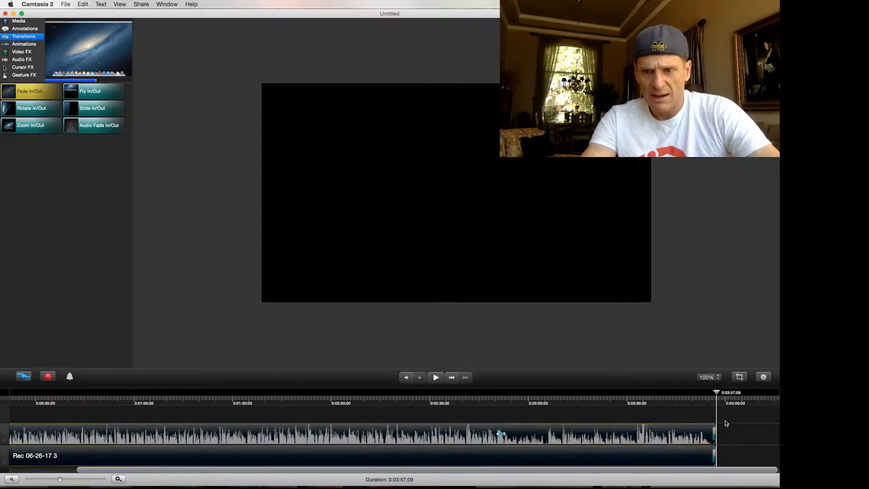
{"action": "left_click", "coordinate": [706, 402]}
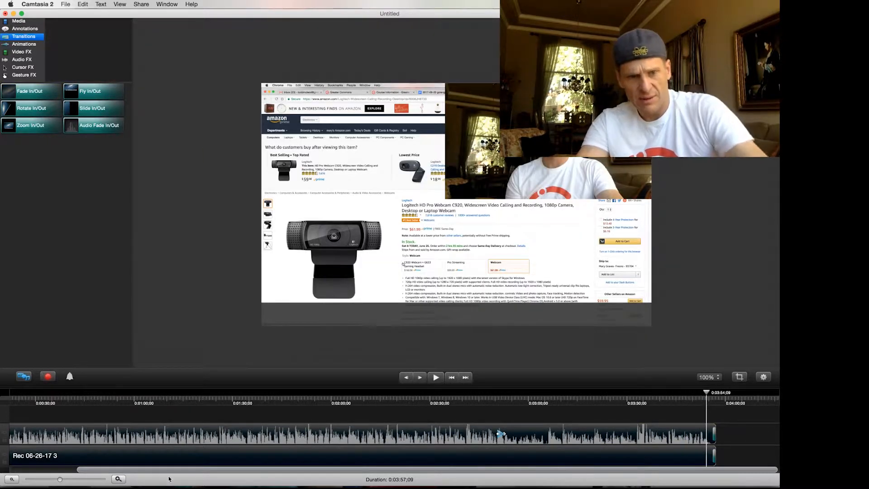
{"action": "left_click_drag", "start_coordinate": [73, 479], "coordinate": [81, 479]}
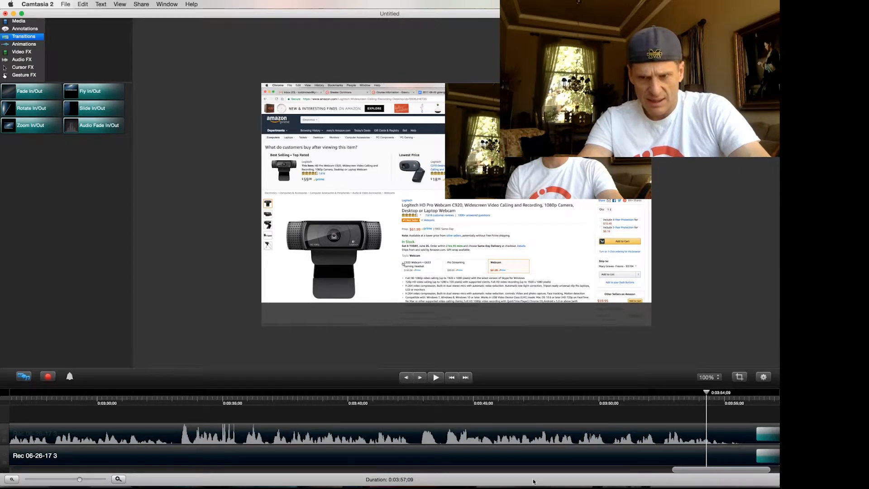
{"action": "left_click_drag", "start_coordinate": [692, 474], "coordinate": [700, 473]}
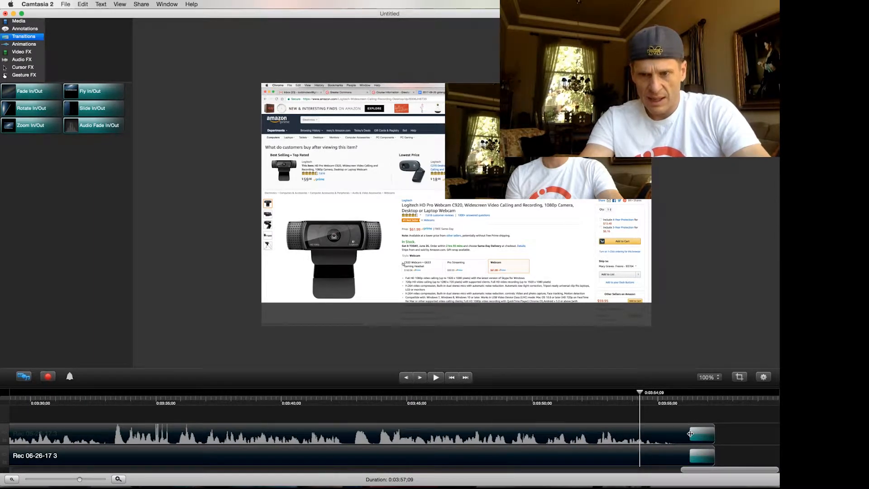
{"action": "left_click", "coordinate": [695, 453]}
{"action": "left_click_drag", "start_coordinate": [690, 436], "coordinate": [672, 451]}
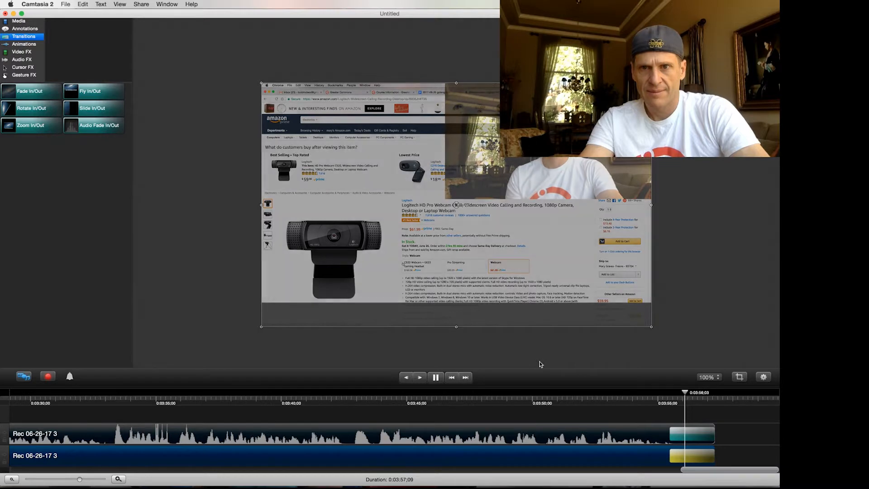
{"action": "mouse_move", "coordinate": [712, 398]}
{"action": "left_mouse_down"}
{"action": "mouse_move", "coordinate": [684, 402]}
{"action": "mouse_move", "coordinate": [700, 405]}
{"action": "left_mouse_up"}
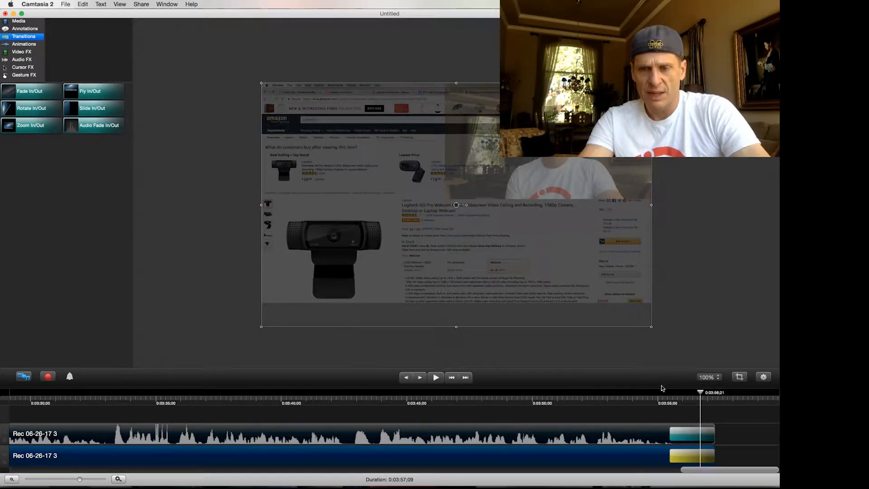
- Lengthen the screen recording's closing fade to start at about 0:03:54, shorten the webcam clip's closing fade, and preview the ending
{"action": "left_click_drag", "start_coordinate": [670, 457], "coordinate": [642, 453]}
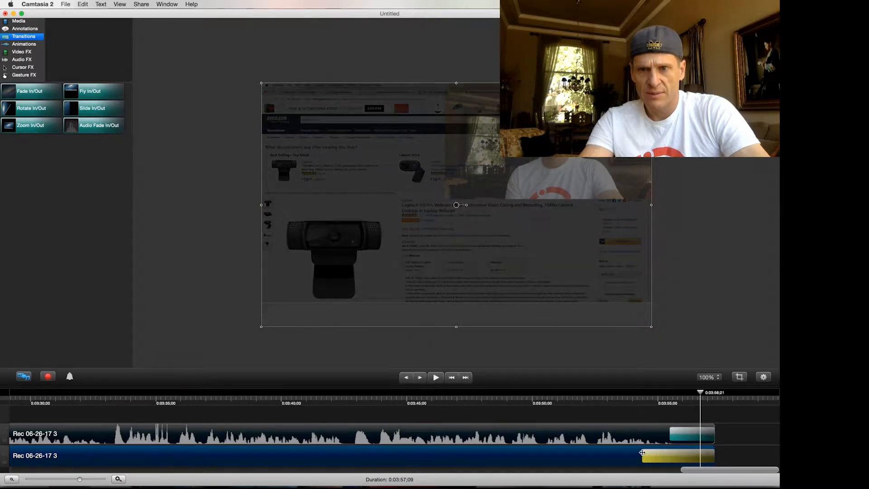
{"action": "left_click", "coordinate": [670, 433]}
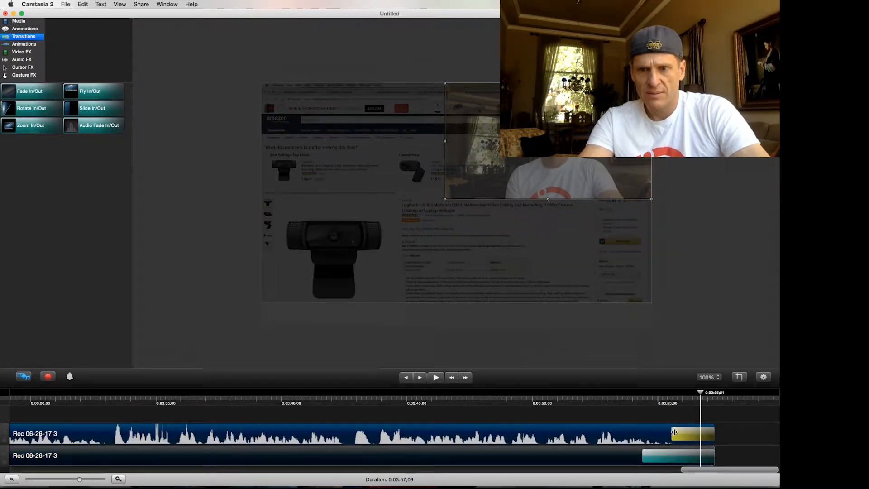
{"action": "left_click_drag", "start_coordinate": [674, 432], "coordinate": [686, 432]}
{"action": "left_click", "coordinate": [638, 400]}
{"action": "key", "text": "space"}
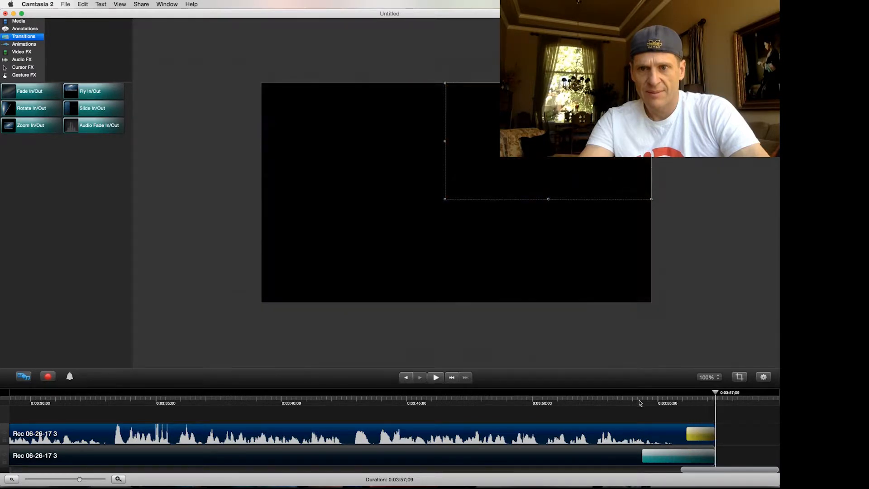
- Delete the closing fade transitions from the screen recording and the webcam clip
{"action": "left_click", "coordinate": [674, 455]}
{"action": "key", "text": "Delete"}
{"action": "left_click", "coordinate": [700, 435]}
{"action": "key", "text": "Delete"}
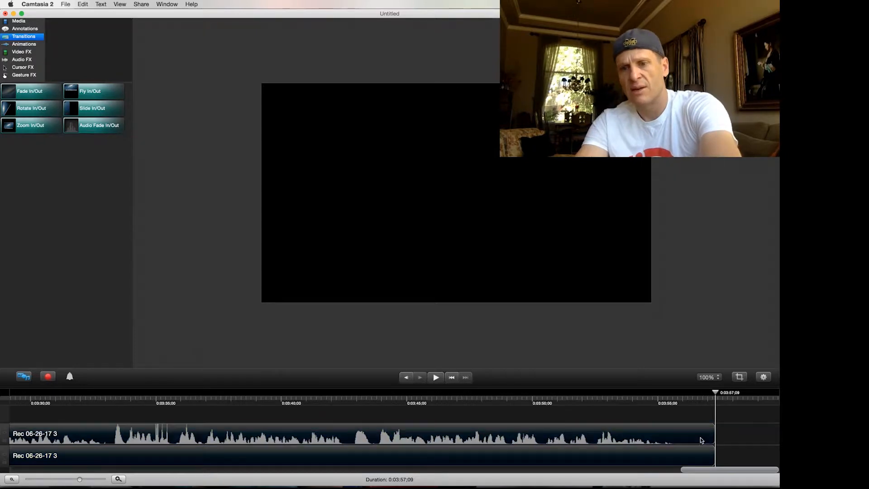
- Place an orange starburst callout over the product page, starting at about 0:03:11 in the recording
{"action": "left_click_drag", "start_coordinate": [83, 479], "coordinate": [54, 481]}
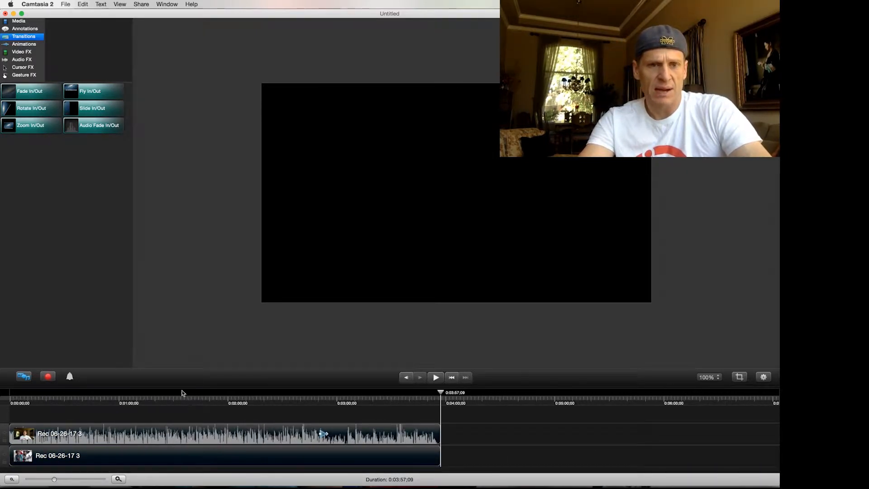
{"action": "left_click", "coordinate": [25, 28]}
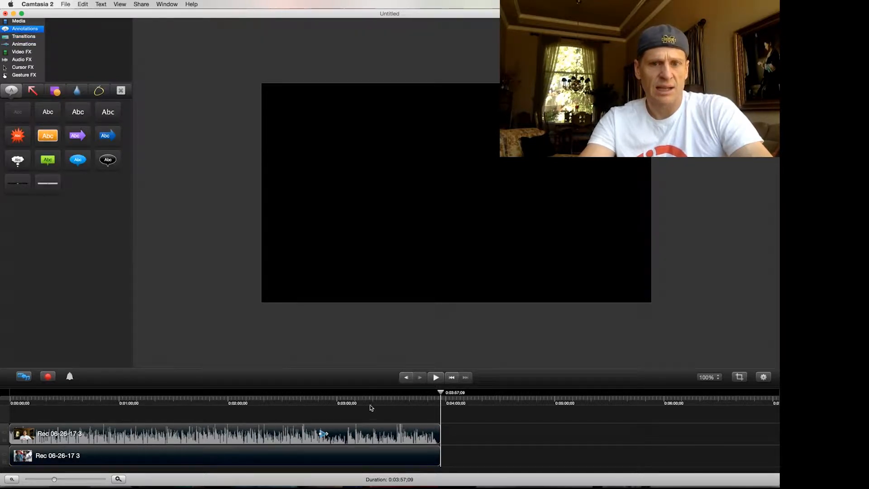
{"action": "mouse_move", "coordinate": [367, 398]}
{"action": "left_mouse_down"}
{"action": "mouse_move", "coordinate": [346, 403]}
{"action": "mouse_move", "coordinate": [358, 408]}
{"action": "left_mouse_up"}
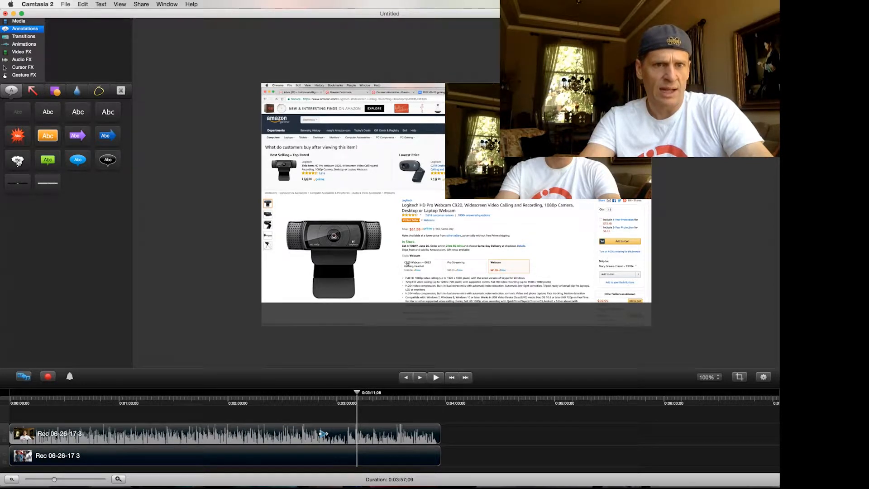
{"action": "mouse_move", "coordinate": [18, 138]}
{"action": "left_mouse_down"}
{"action": "mouse_move", "coordinate": [87, 44]}
{"action": "mouse_move", "coordinate": [446, 218]}
{"action": "mouse_move", "coordinate": [457, 256]}
{"action": "left_mouse_up"}
{"action": "left_click", "coordinate": [363, 399]}
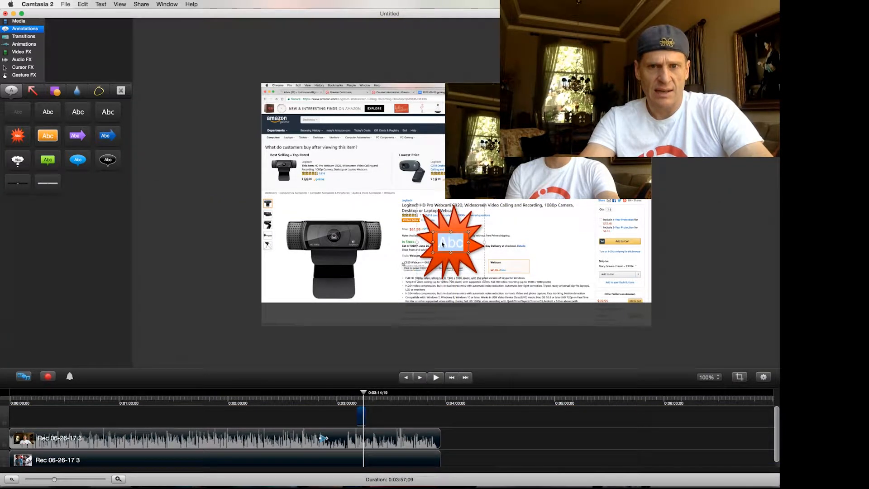
- Set the starburst callout's text to "This is still a great solution" and enlarge it to about 40 percent of the canvas width near the centre
{"action": "type", "text": "This is still"}
{"action": "key", "text": "BackSpace"}
{"action": "key", "text": "BackSpace"}
{"action": "key", "text": "BackSpace"}
{"action": "type", "text": "at solution"}
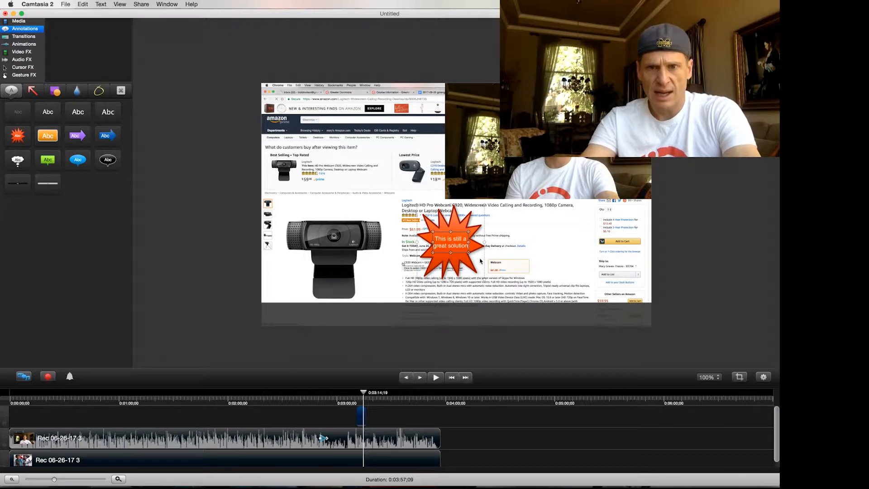
{"action": "left_click_drag", "start_coordinate": [485, 281], "coordinate": [535, 295]}
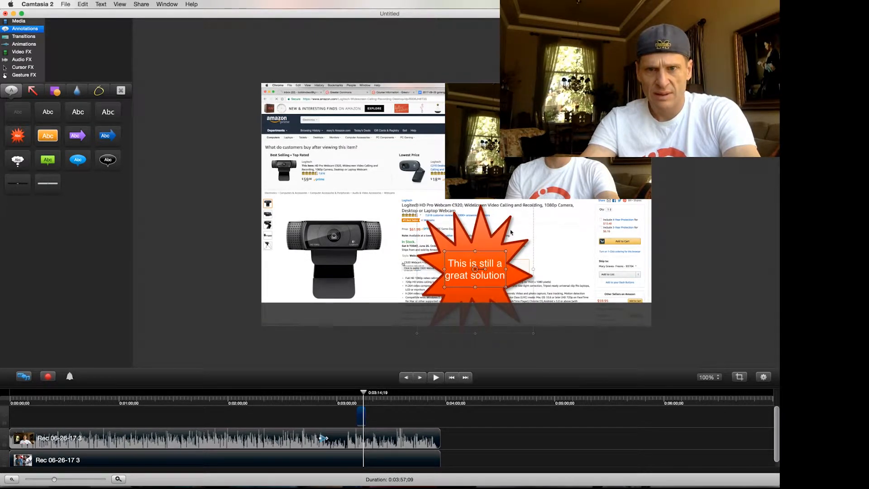
{"action": "left_click_drag", "start_coordinate": [534, 270], "coordinate": [479, 216]}
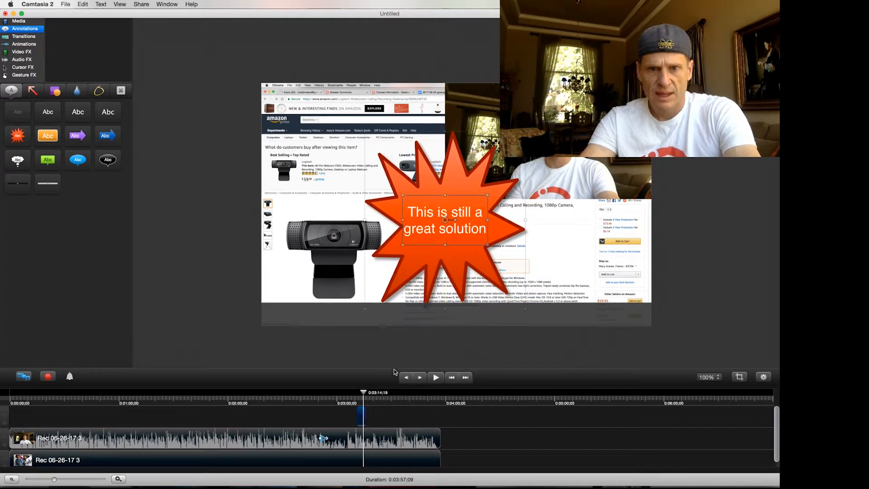
- Extend the start of the starburst callout's clip back to about 0:03:04
{"action": "left_click", "coordinate": [360, 401]}
{"action": "left_click_drag", "start_coordinate": [54, 478], "coordinate": [86, 481]}
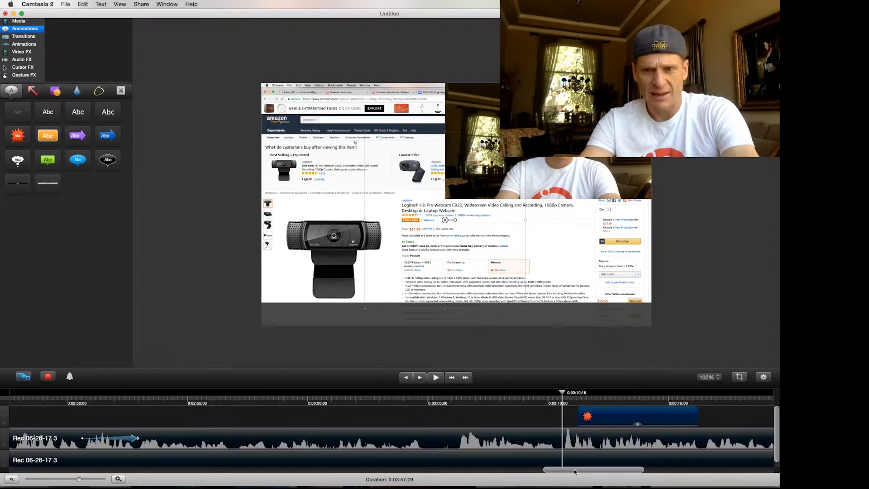
{"action": "left_click_drag", "start_coordinate": [583, 469], "coordinate": [596, 471]}
{"action": "left_click_drag", "start_coordinate": [484, 413], "coordinate": [320, 413]}
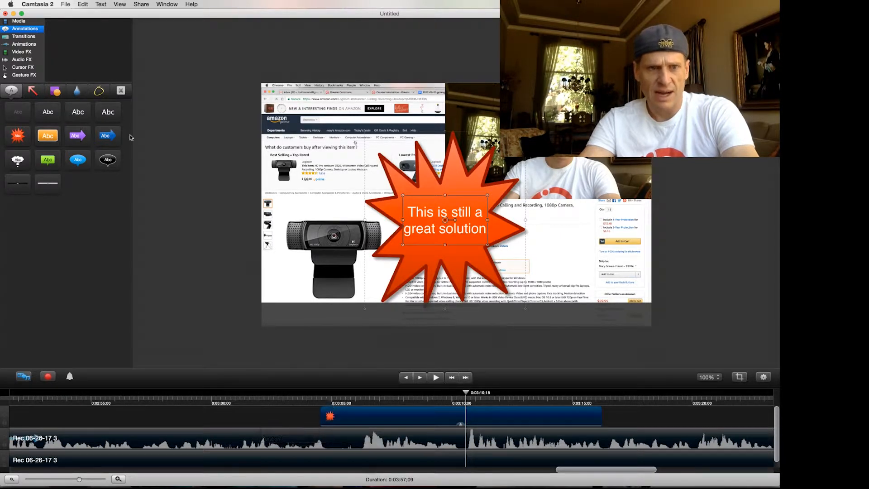
- Add Fade In/Out transitions to both ends of the starburst callout and preview its fade-in
{"action": "left_click", "coordinate": [26, 38]}
{"action": "left_click_drag", "start_coordinate": [51, 93], "coordinate": [333, 415]}
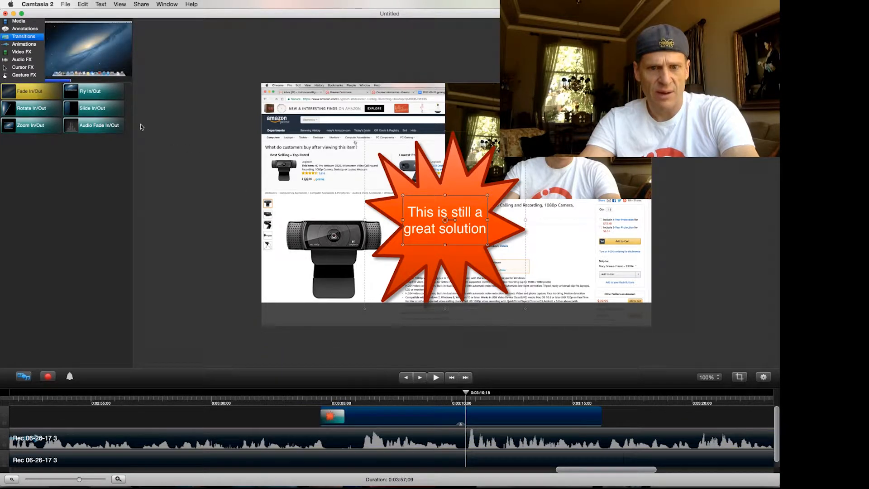
{"action": "left_click_drag", "start_coordinate": [40, 96], "coordinate": [574, 411]}
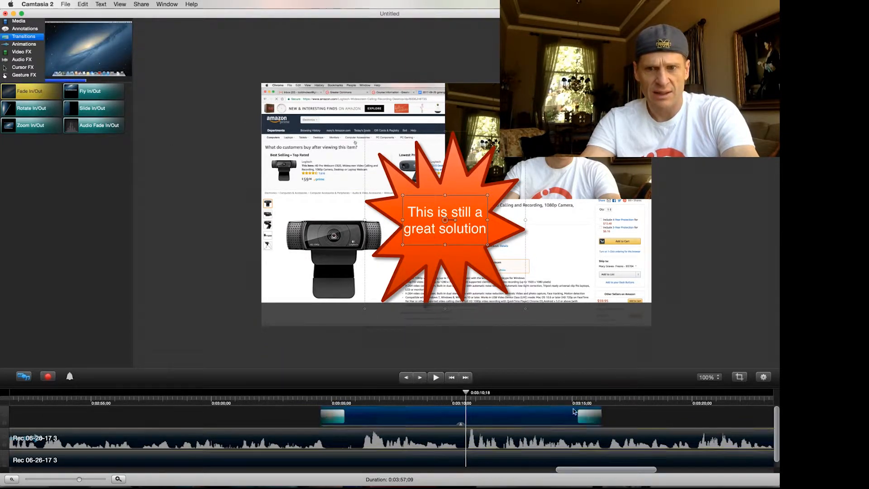
{"action": "left_click", "coordinate": [321, 403]}
{"action": "key", "text": "space"}
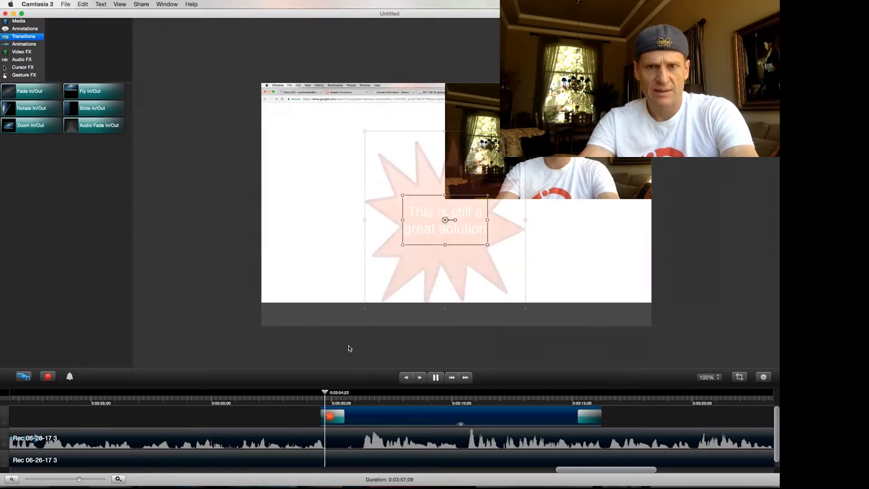
{"action": "key", "text": "space"}
- Shift the starburst callout's clip to start at about 0:03:11 and play the recording to about 0:03:19
{"action": "left_click_drag", "start_coordinate": [444, 422], "coordinate": [615, 421]}
{"action": "key", "text": "space"}
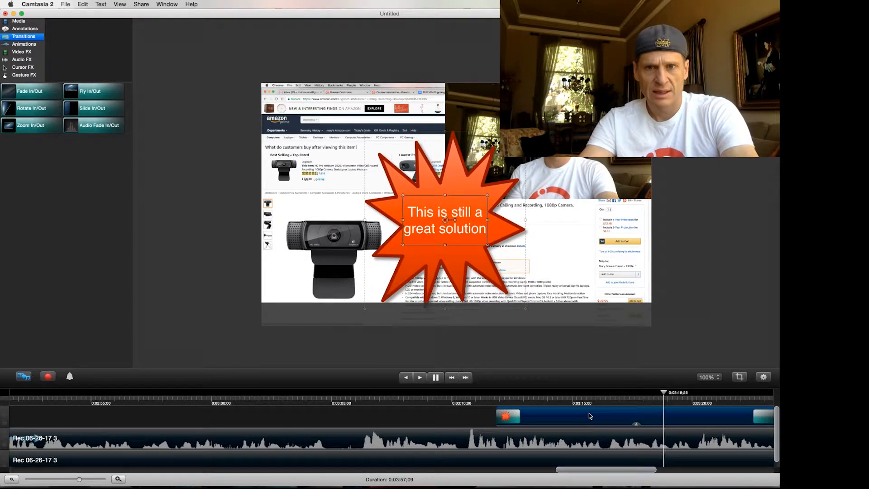
{"action": "key", "text": "space"}
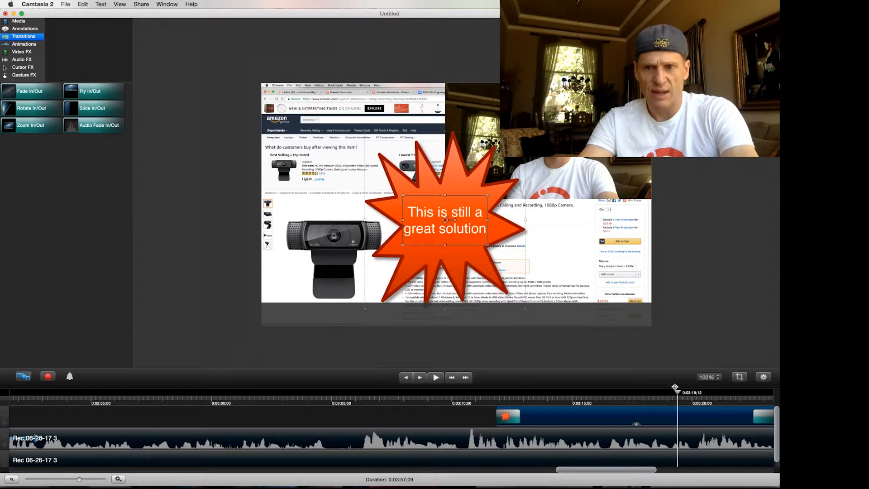
- Enlarge the timeline area and add a thought bubble callout at 0:03:19;12 on a new track above the starburst callout
{"action": "left_click_drag", "start_coordinate": [646, 388], "coordinate": [647, 332]}
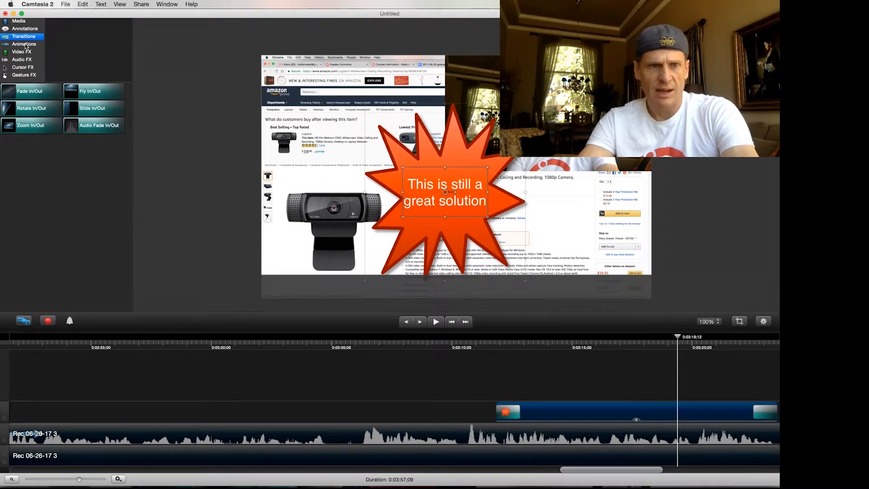
{"action": "left_click", "coordinate": [22, 30]}
{"action": "mouse_move", "coordinate": [17, 159]}
{"action": "left_mouse_down"}
{"action": "mouse_move", "coordinate": [475, 267]}
{"action": "mouse_move", "coordinate": [713, 388]}
{"action": "mouse_move", "coordinate": [680, 390]}
{"action": "left_mouse_up"}
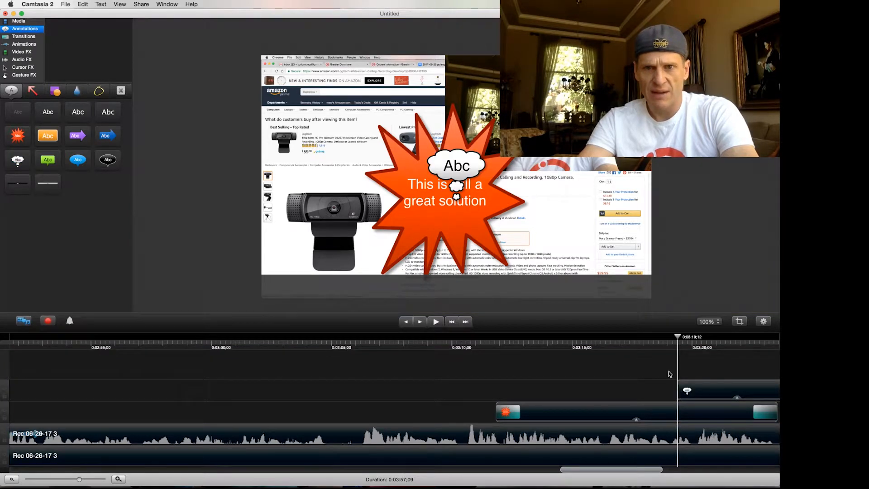
- Move the thought bubble to the canvas's upper-left corner, point its tail toward the webcam video, and enlarge it to about half the canvas width
{"action": "left_click_drag", "start_coordinate": [447, 166], "coordinate": [298, 77]}
{"action": "left_click_drag", "start_coordinate": [300, 108], "coordinate": [528, 92]}
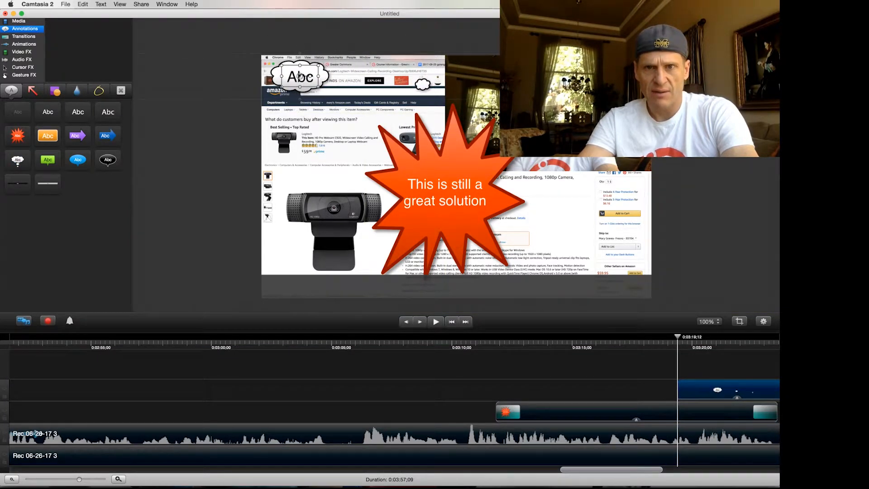
{"action": "left_click_drag", "start_coordinate": [318, 90], "coordinate": [407, 113]}
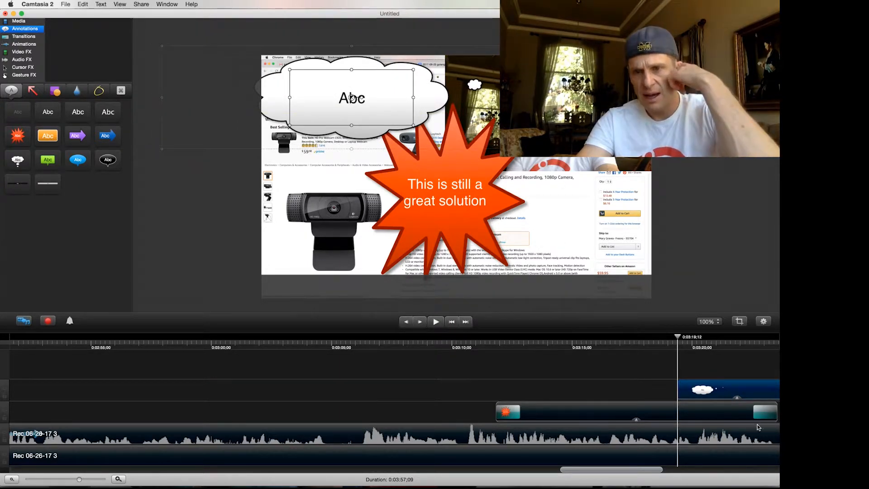
- Rearrange the clips' track order so the starburst callout lies beneath the webcam clip and above the screen recording
{"action": "left_click", "coordinate": [618, 435]}
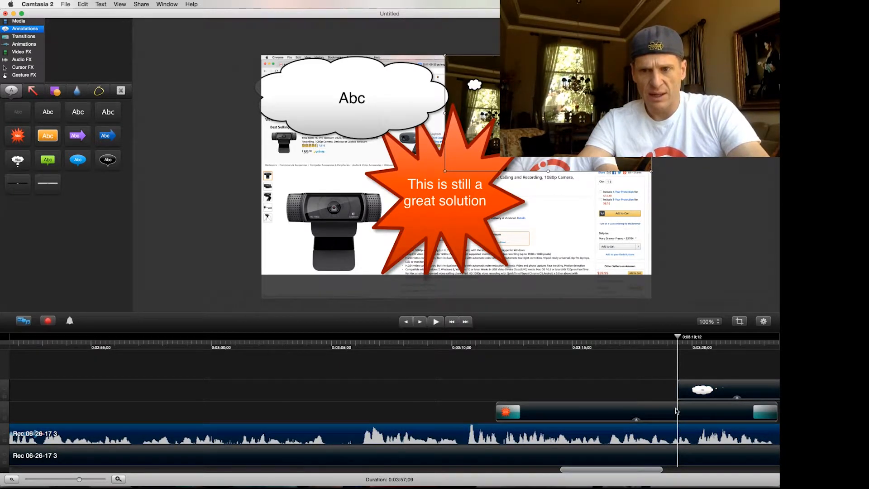
{"action": "left_click_drag", "start_coordinate": [665, 409], "coordinate": [662, 368]}
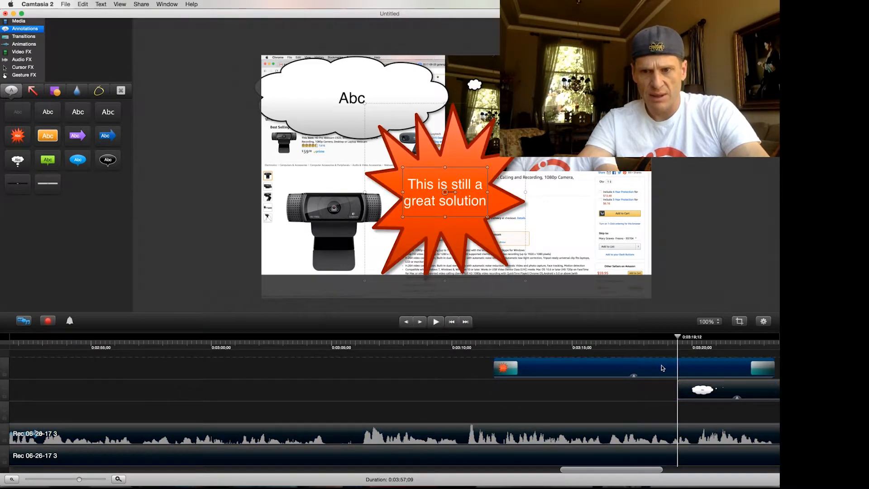
{"action": "mouse_move", "coordinate": [639, 428]}
{"action": "left_mouse_down"}
{"action": "mouse_move", "coordinate": [619, 392]}
{"action": "mouse_move", "coordinate": [620, 438]}
{"action": "left_mouse_up"}
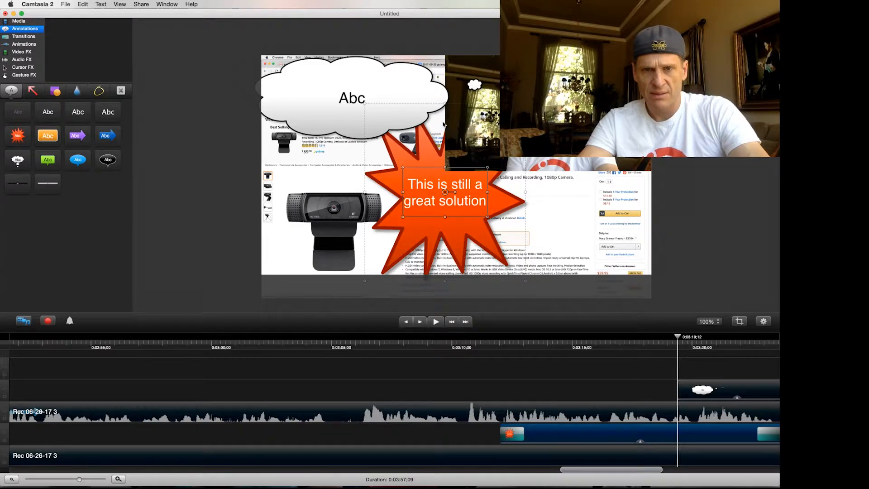
- Add Fade In/Out transitions to both ends of the thought bubble and extend both callouts to end at about 0:03:30
{"action": "left_click", "coordinate": [24, 37]}
{"action": "left_click_drag", "start_coordinate": [37, 92], "coordinate": [692, 389]}
{"action": "scroll", "coordinate": [613, 475], "scroll_direction": "right", "scroll_amount": 5}
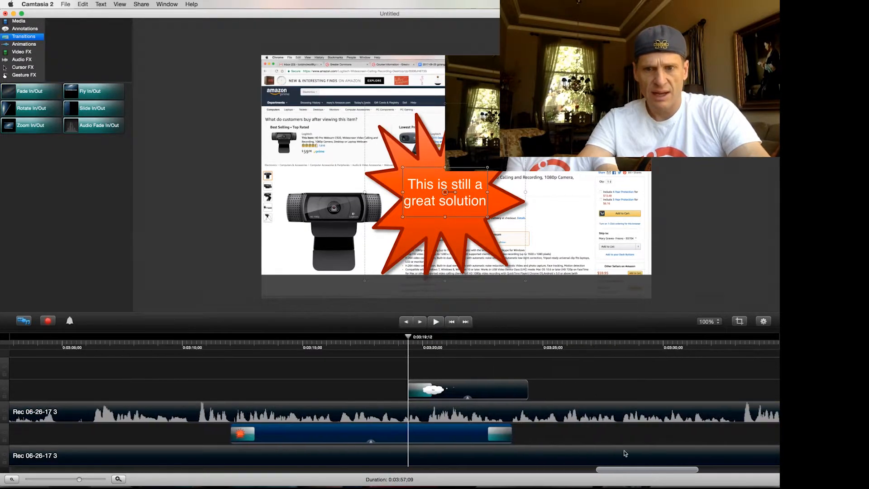
{"action": "left_click_drag", "start_coordinate": [34, 91], "coordinate": [668, 384]}
{"action": "left_click_drag", "start_coordinate": [511, 426], "coordinate": [668, 427]}
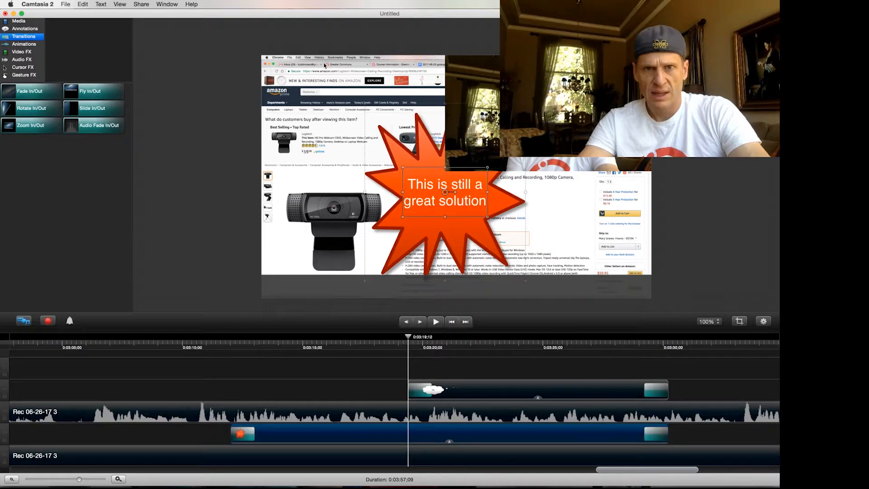
- Replace the thought bubble's placeholder text with "I recorded with Camtasia for years"
{"action": "left_click", "coordinate": [512, 351]}
{"action": "left_click", "coordinate": [495, 390]}
{"action": "double_click", "coordinate": [342, 98]}
{"action": "type", "text": "I reocr"}
{"action": "key", "text": "BackSpace"}
{"action": "key", "text": "BackSpace"}
{"action": "key", "text": "BackSpace"}
{"action": "type", "text": "corded with Camtasi"}
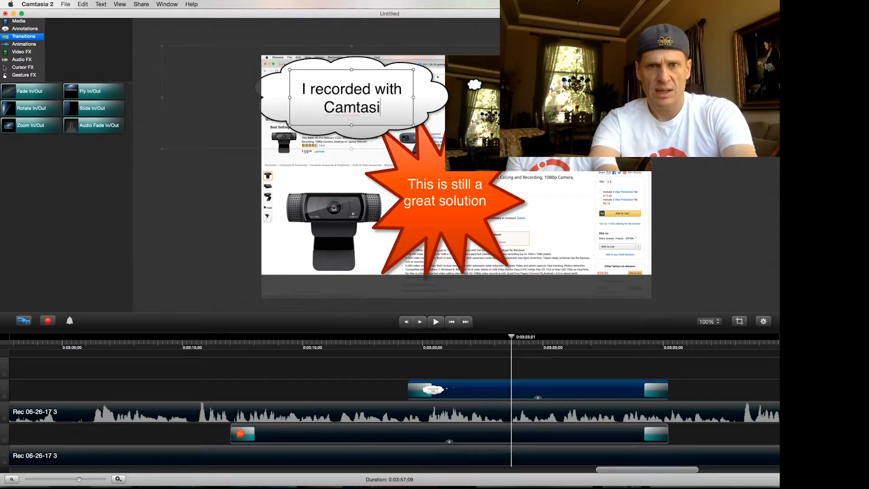
{"action": "type", "text": "a for years"}
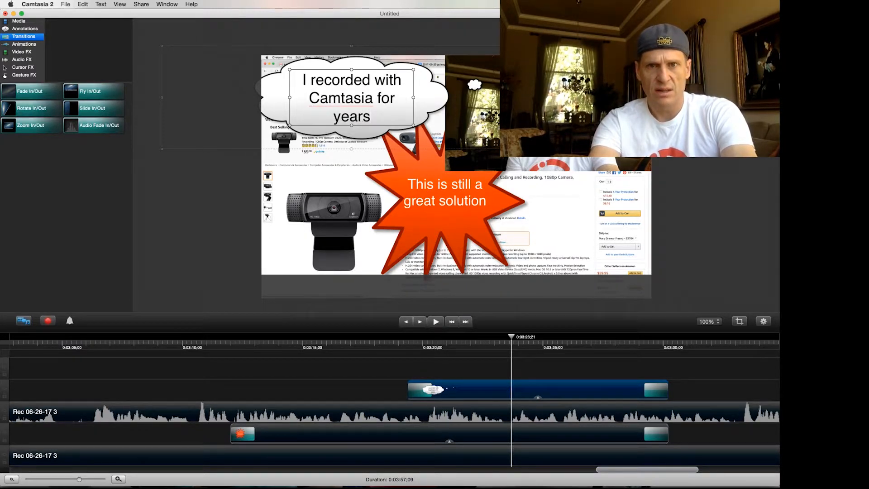
- Replace the word "years" in the thought bubble with "decades!" so it reads "I recorded with Camtasia for decades!"
{"action": "type", "text": "."}
{"action": "key", "text": "BackSpace"}
{"action": "key", "text": "BackSpace"}
{"action": "key", "text": "BackSpace"}
{"action": "key", "text": "BackSpace"}
{"action": "key", "text": "BackSpace"}
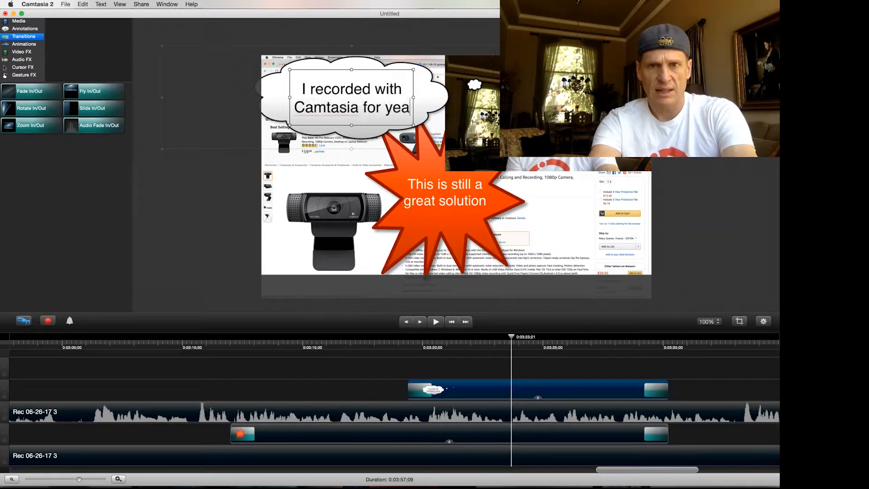
{"action": "key", "text": "BackSpace"}
{"action": "type", "text": "decades!"}
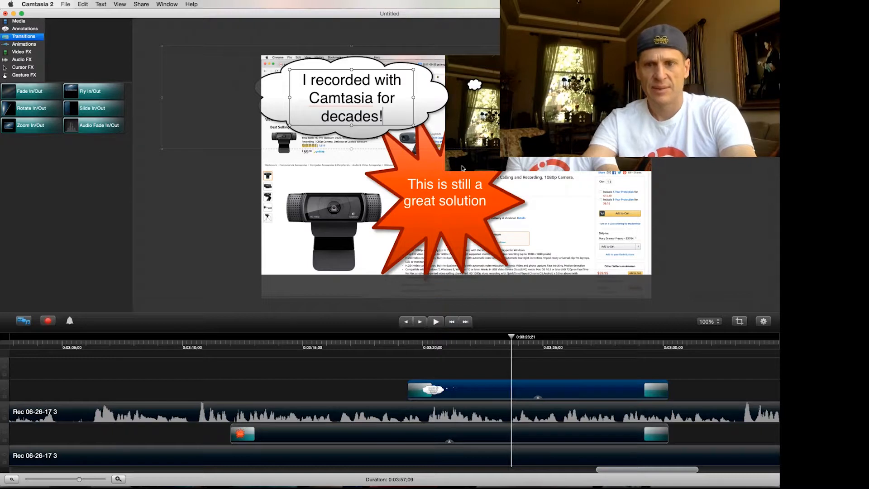
- Play back the timeline from about 0:03:18 past the end of both callouts to preview their timing and fades
{"action": "left_click", "coordinate": [222, 346]}
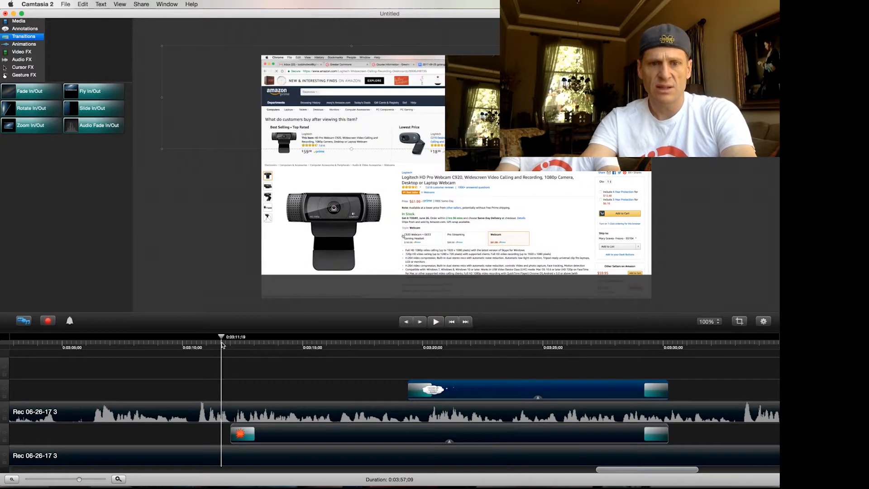
{"action": "left_click", "coordinate": [383, 347]}
{"action": "key", "text": "space"}
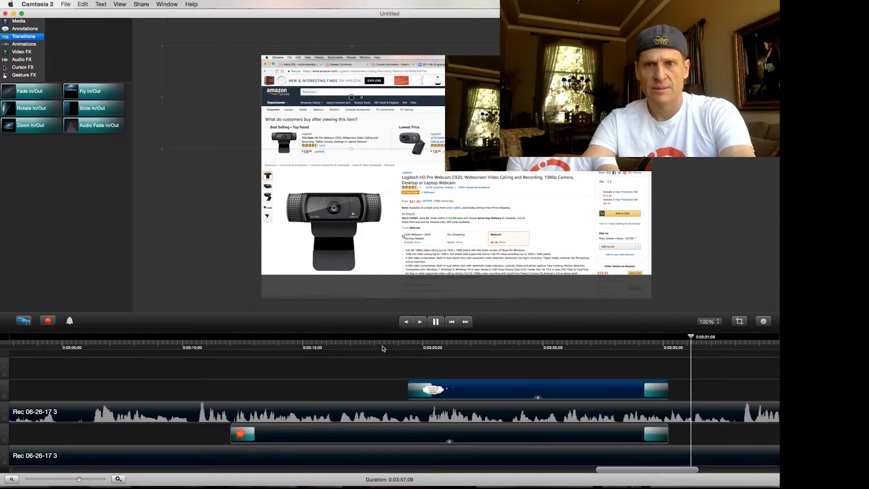
{"action": "key", "text": "space"}
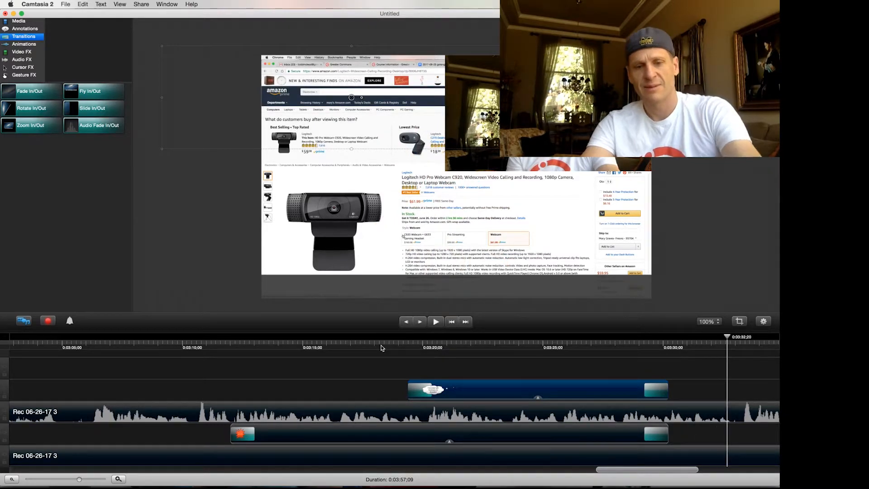
- Start saving the project and create a folder named "ADD TO COURSE" inside Documents
{"action": "key", "text": "super+s"}
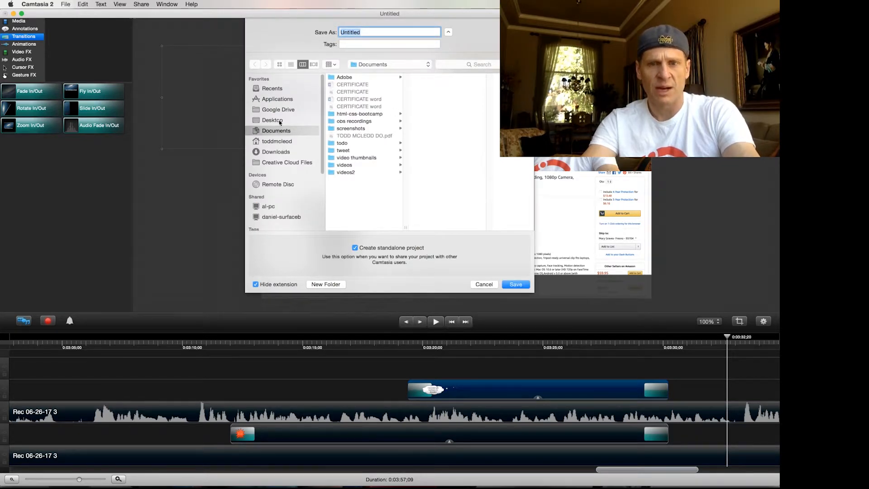
{"action": "left_click", "coordinate": [322, 285]}
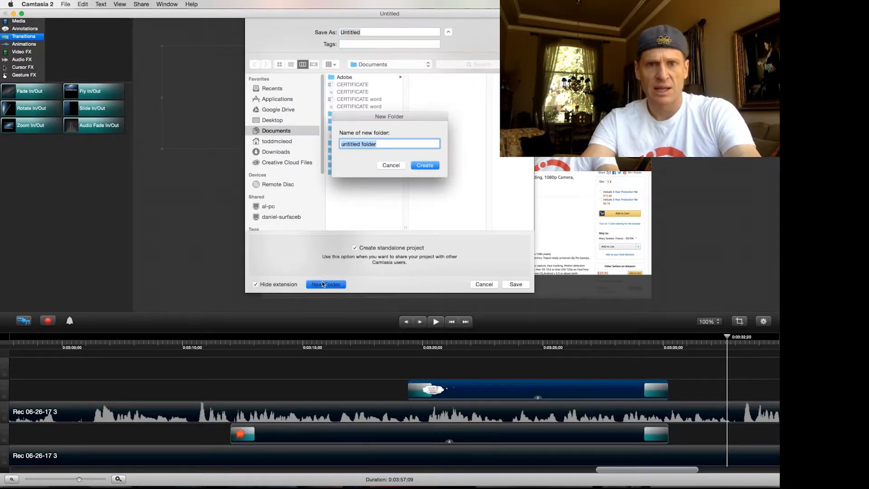
{"action": "type", "text": "ADD TO COURSE"}
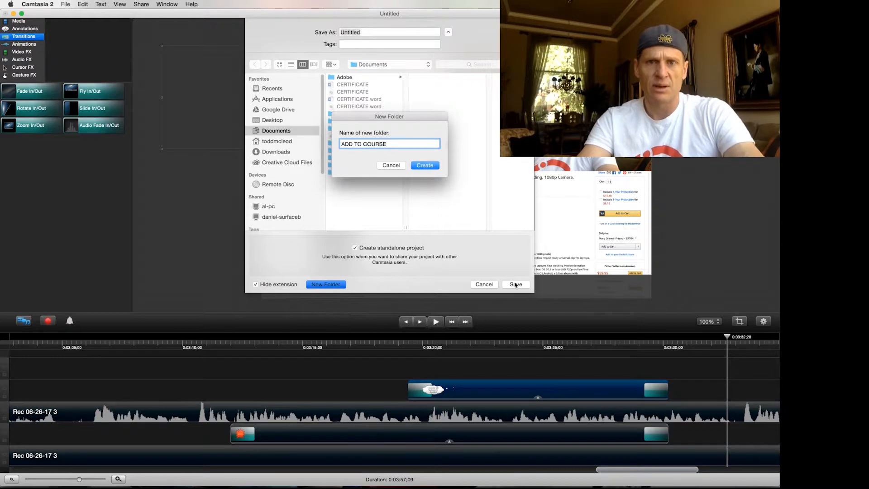
{"action": "left_click", "coordinate": [424, 168]}
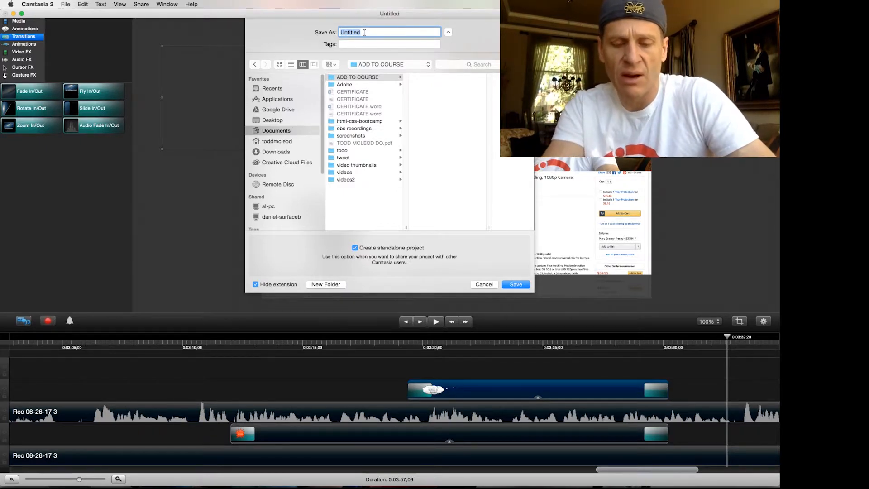
- Save the standalone project as "00X do what works" in the ADD TO COURSE folder
{"action": "type", "text": "do what works"}
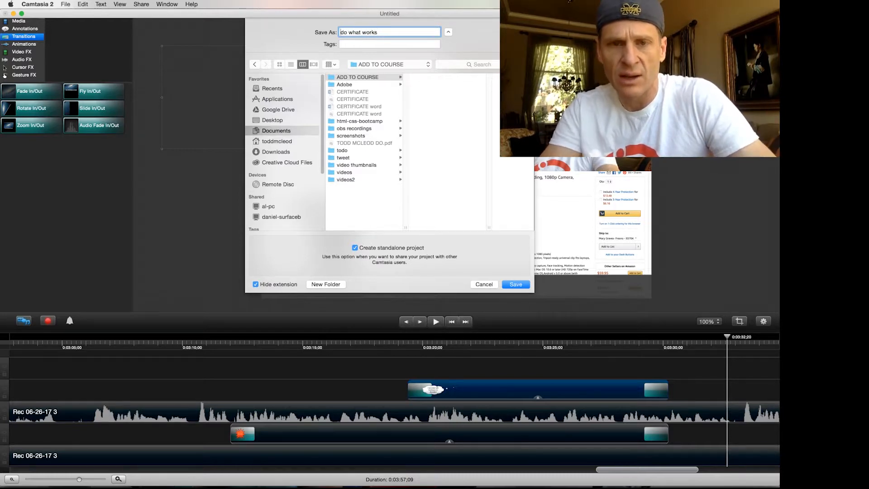
{"action": "type", "text": "00"}
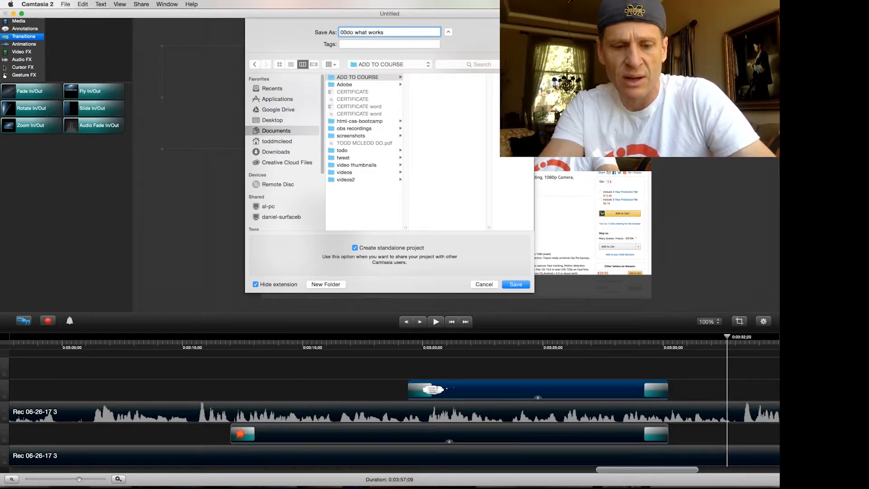
{"action": "type", "text": "X"}
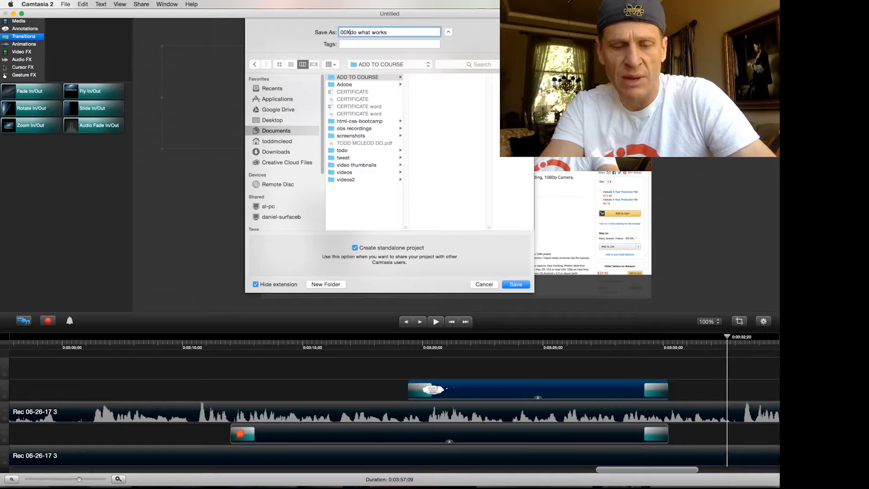
{"action": "left_click", "coordinate": [515, 285]}
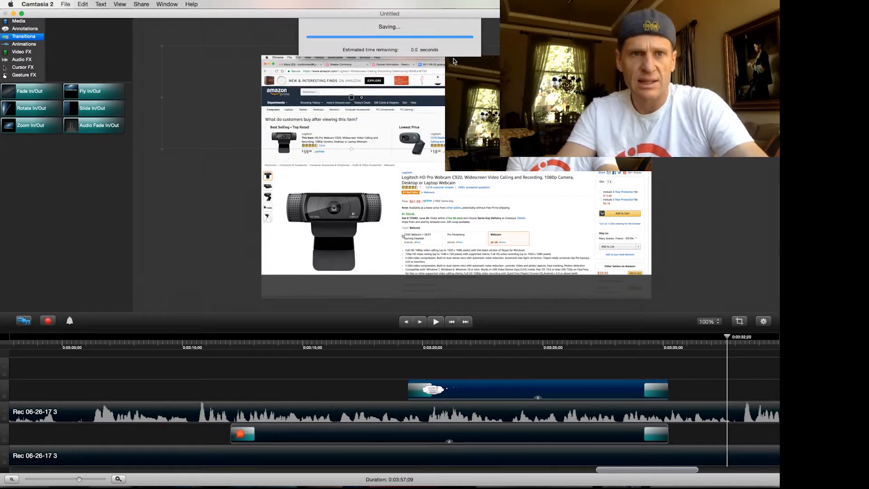
- Check the file format used by the standard export and leave without exporting
{"action": "left_click", "coordinate": [141, 4]}
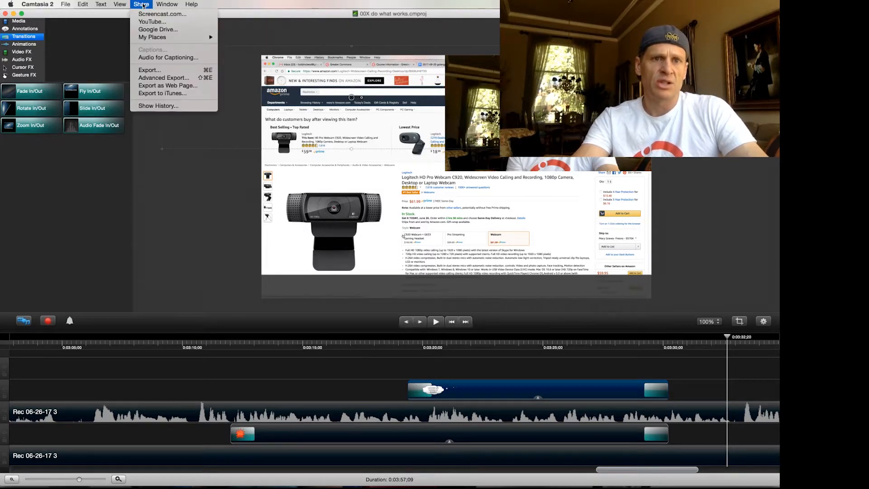
{"action": "left_click", "coordinate": [153, 71]}
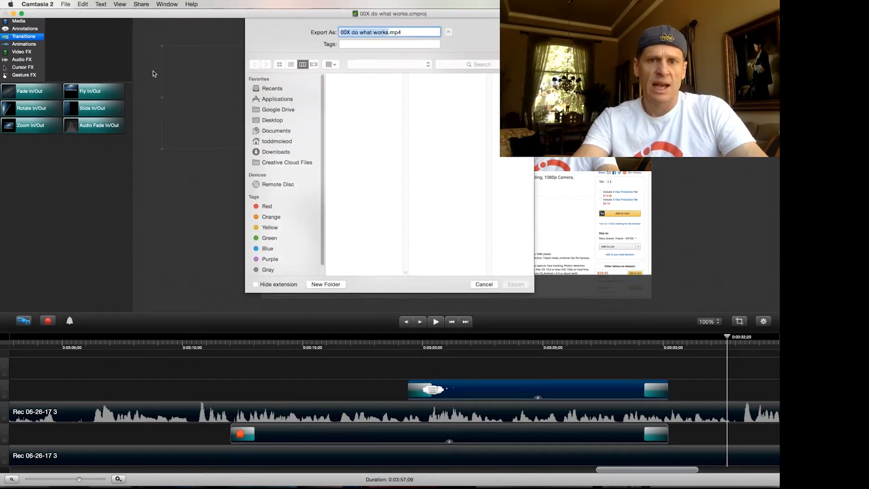
{"action": "double_click", "coordinate": [396, 32]}
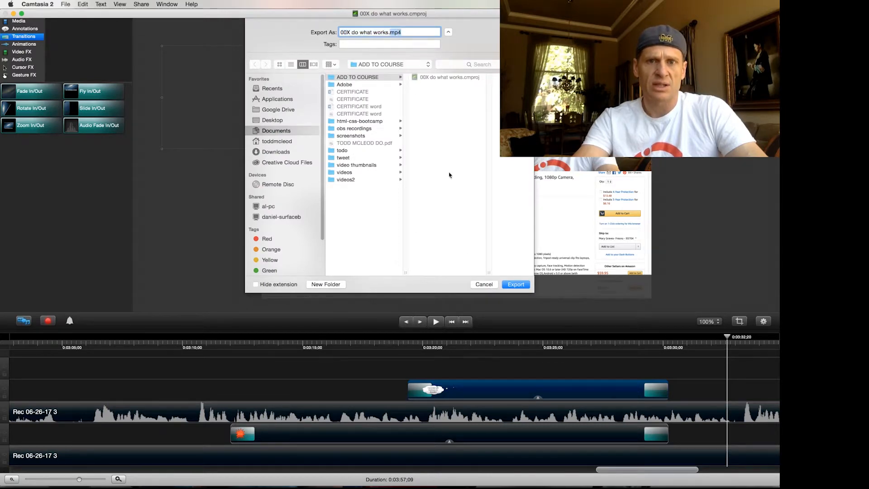
{"action": "left_click", "coordinate": [485, 285]}
- Examine the advanced export's file formats and its MP4 video and audio options, leaving the options unchanged
{"action": "left_click", "coordinate": [141, 5]}
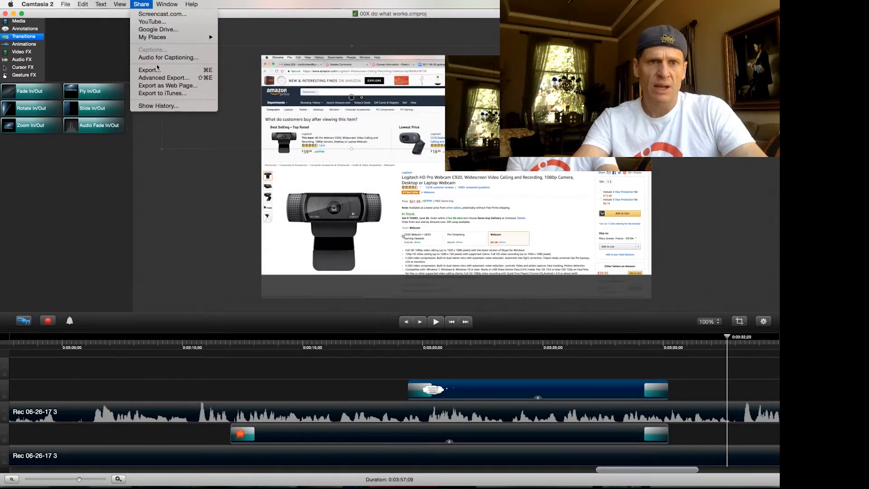
{"action": "left_click", "coordinate": [164, 78]}
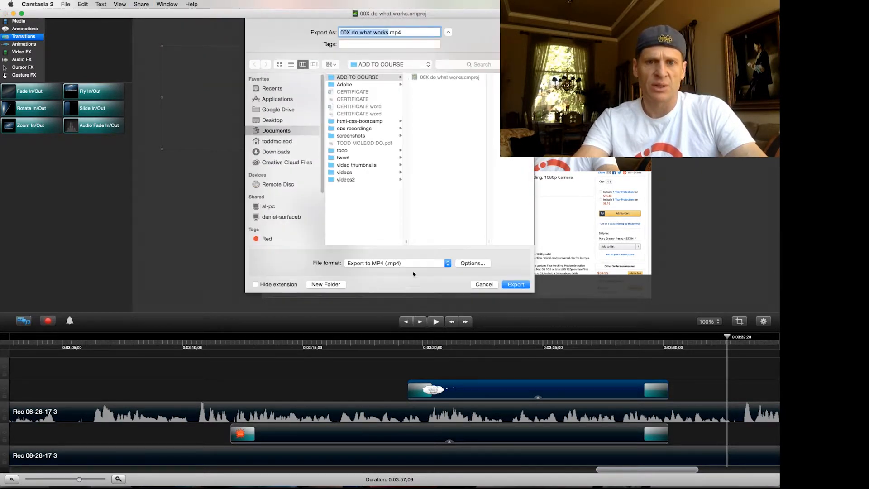
{"action": "left_click", "coordinate": [407, 263]}
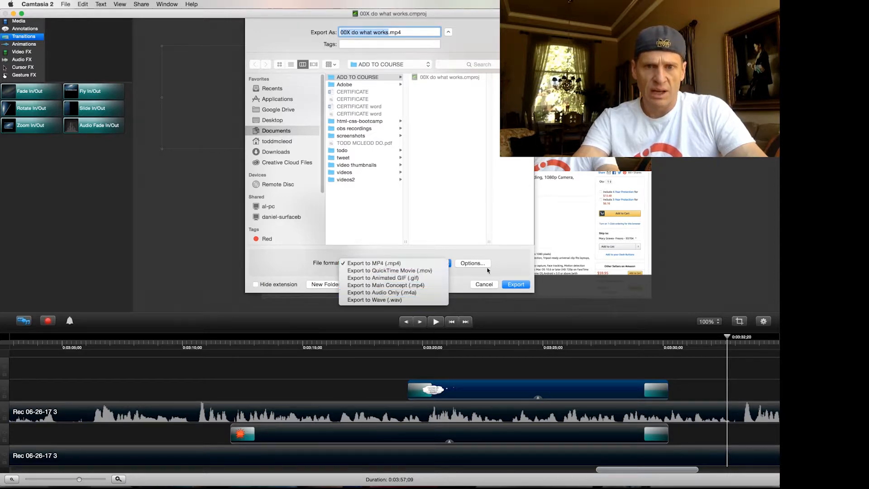
{"action": "left_click", "coordinate": [471, 266]}
{"action": "left_click", "coordinate": [472, 264]}
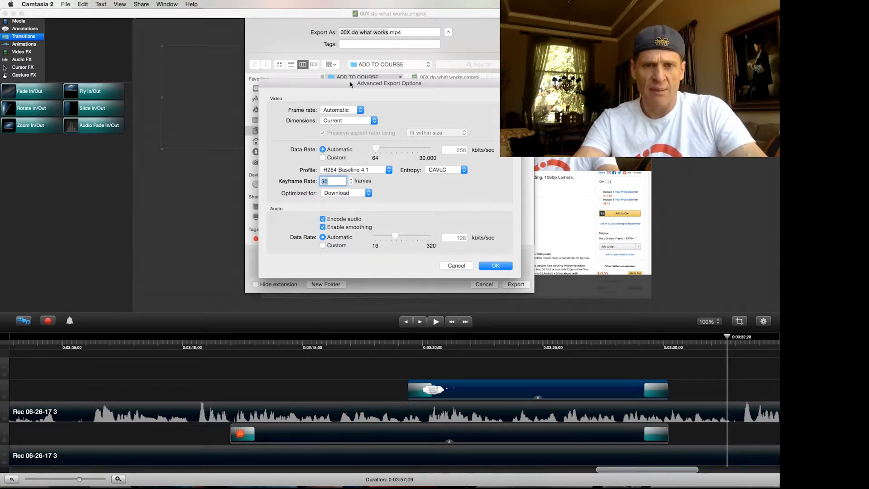
{"action": "left_click", "coordinate": [456, 266]}
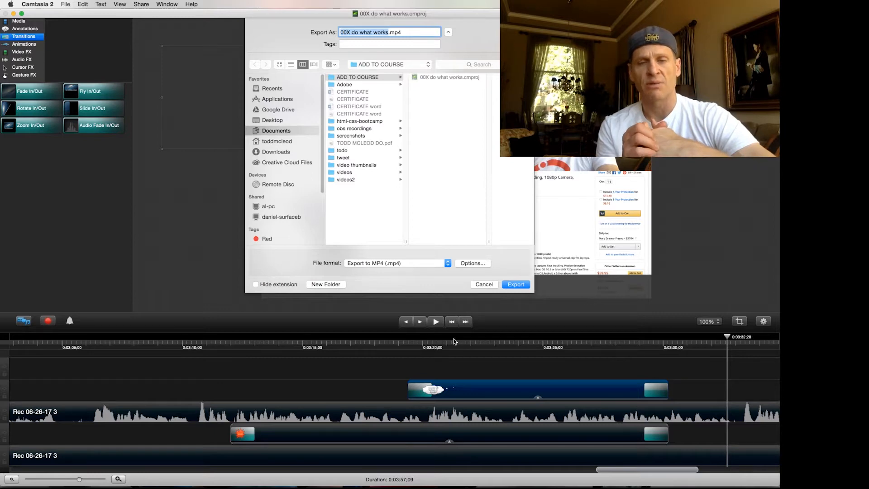
- Switch to Chrome and search Google in a new tab for "camtasia record 4k resolution"
{"action": "key", "text": "super+Tab"}
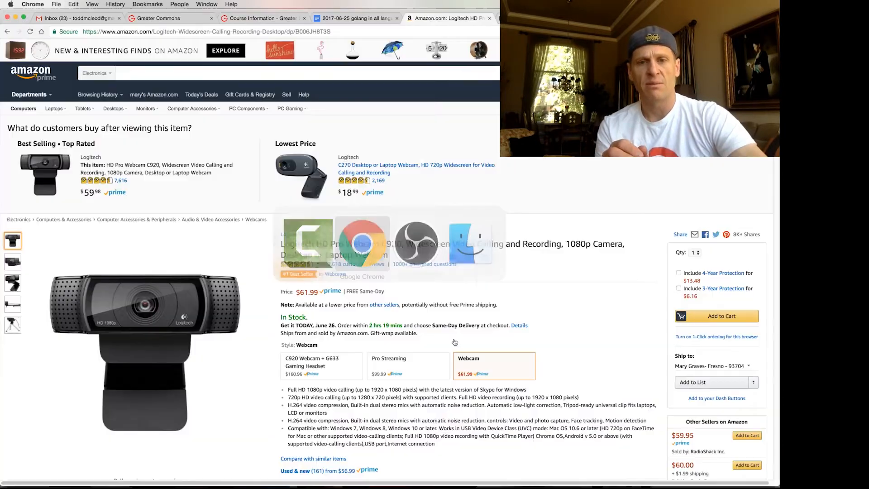
{"action": "key", "text": "super+t"}
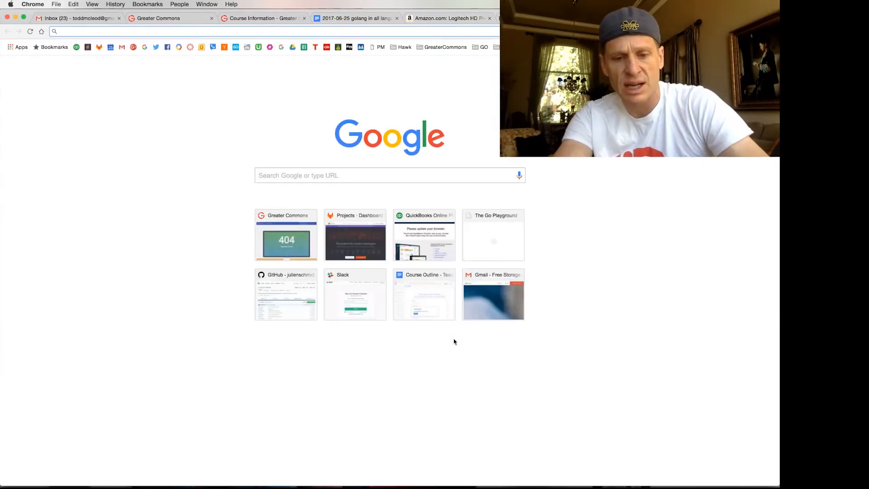
{"action": "type", "text": "camtasia "}
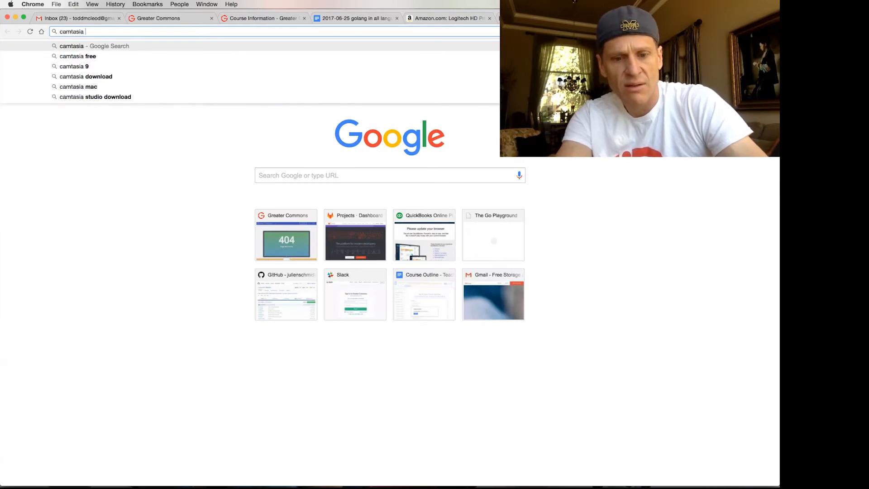
{"action": "type", "text": "record 4k resolution"}
{"action": "key", "text": "Return"}
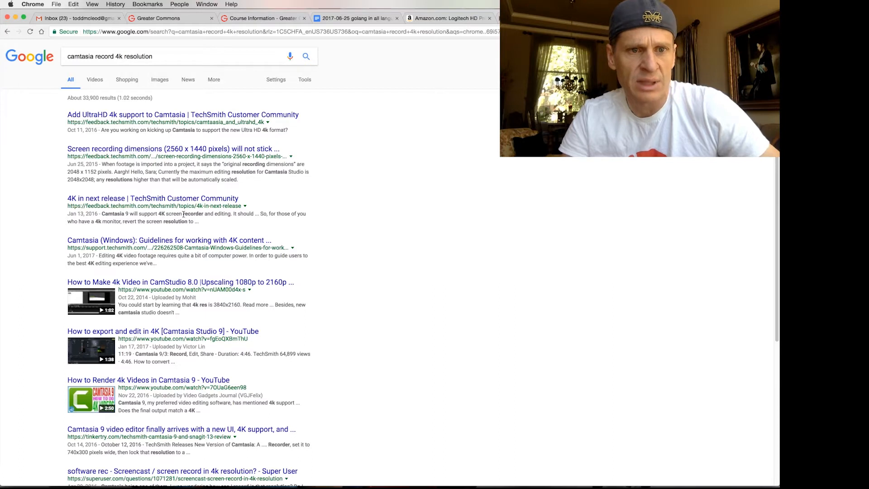
- Search Google for "Camtasia 9" using that phrase from the "4K in next release" result's snippet
{"action": "double_click", "coordinate": [120, 215]}
{"action": "left_click_drag", "start_coordinate": [120, 217], "coordinate": [129, 217]}
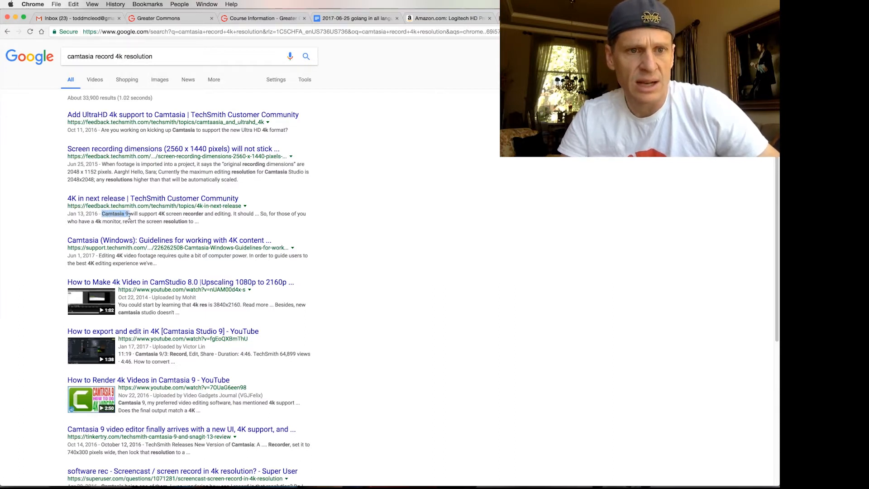
{"action": "right_click", "coordinate": [129, 215]}
{"action": "left_click", "coordinate": [152, 239]}
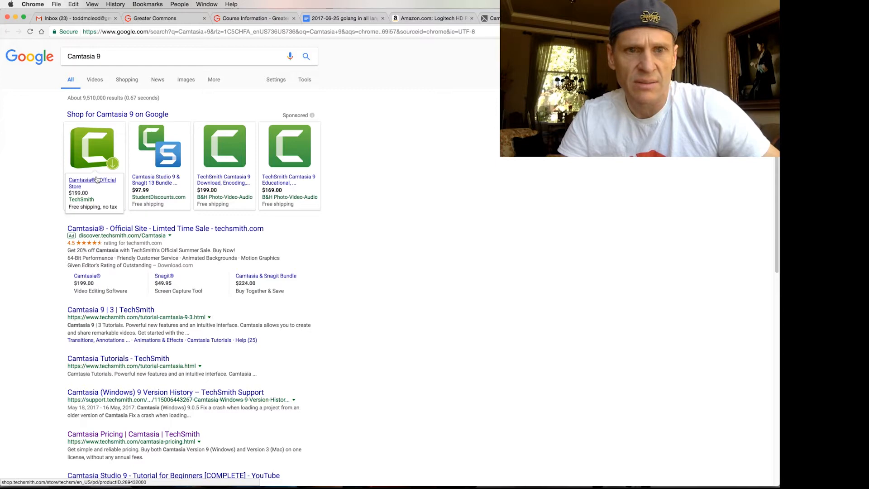
- Open TechSmith's official Camtasia sale page and read the Camtasia with Maintenance description
{"action": "left_click", "coordinate": [110, 229]}
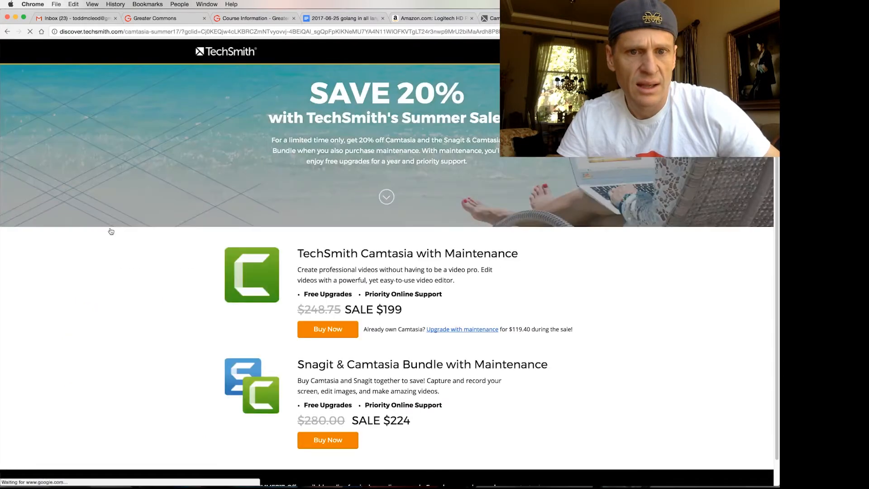
{"action": "left_click_drag", "start_coordinate": [332, 269], "coordinate": [365, 276]}
{"action": "left_click", "coordinate": [365, 275]}
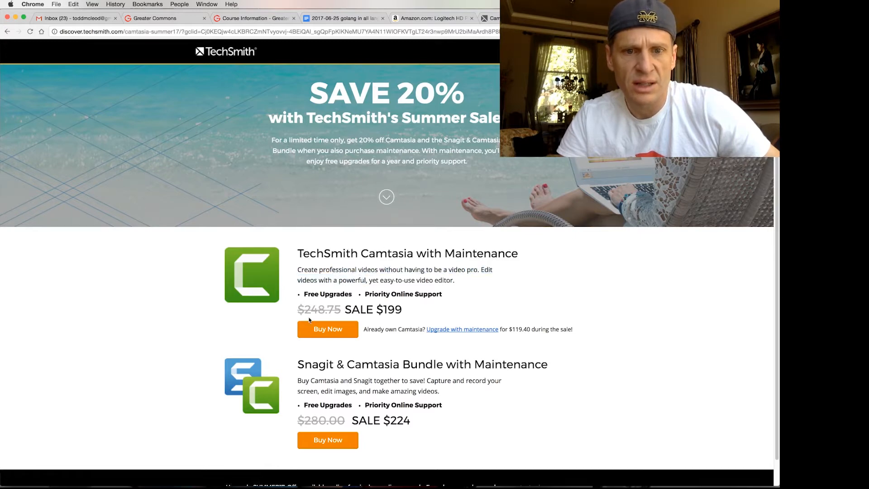
- Put TechSmith Camtasia with Maintenance in the shopping cart and review its delivery note
{"action": "left_click", "coordinate": [323, 329]}
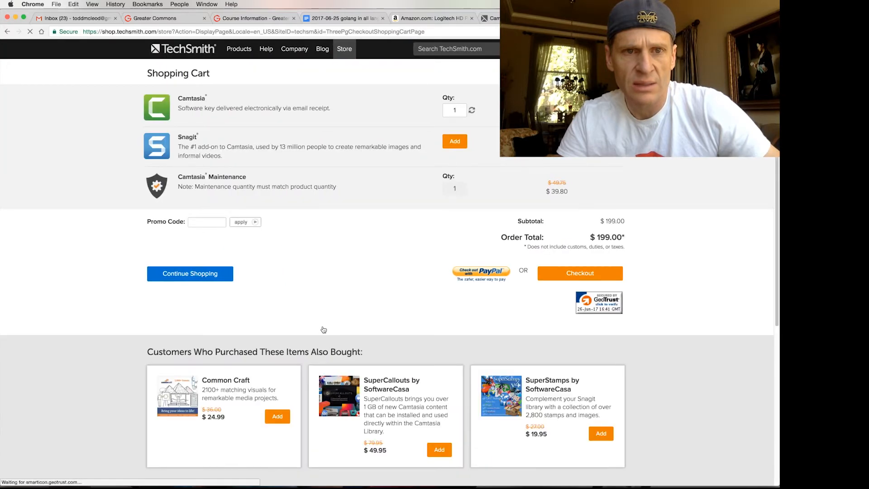
{"action": "left_click_drag", "start_coordinate": [250, 108], "coordinate": [286, 108]}
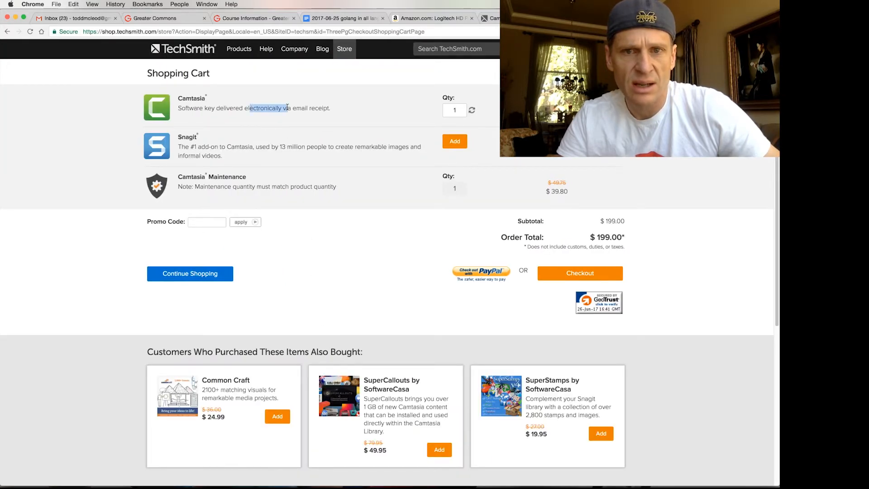
{"action": "left_click", "coordinate": [287, 107]}
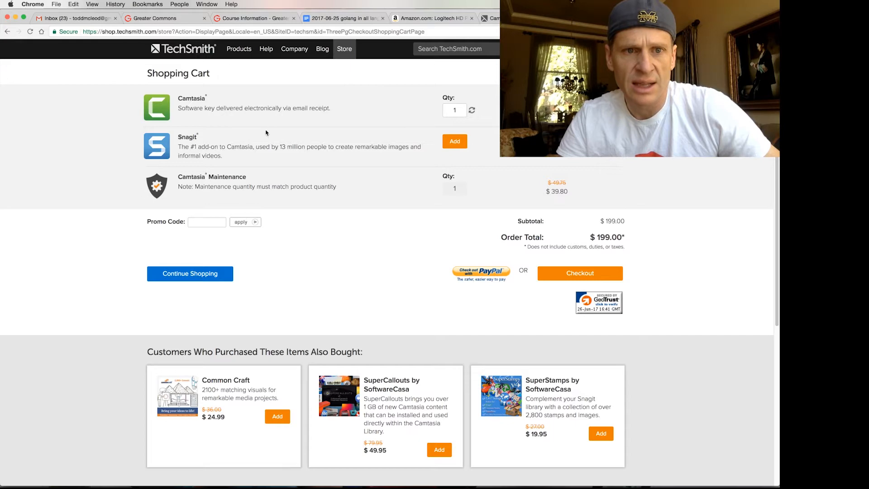
- Look over the rest of the shopping cart and open TechSmith's Camtasia product overview page
{"action": "scroll", "coordinate": [247, 194], "scroll_direction": "down", "scroll_amount": 3}
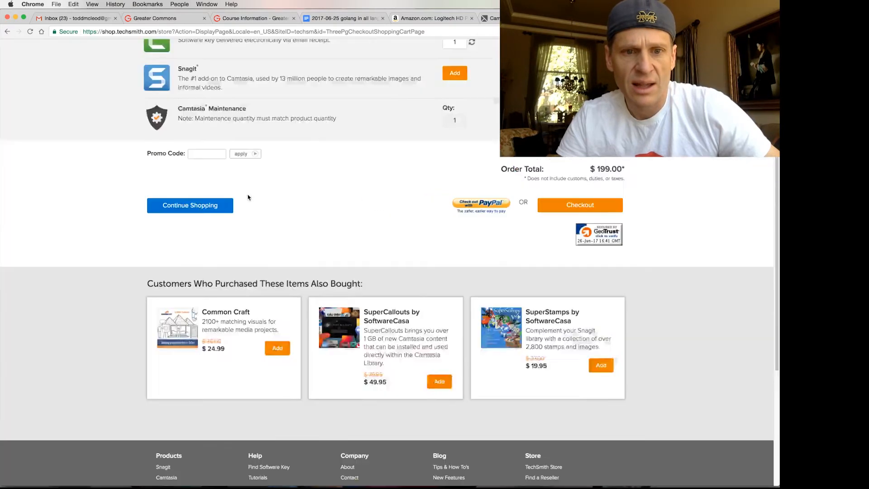
{"action": "scroll", "coordinate": [248, 194], "scroll_direction": "up", "scroll_amount": 3}
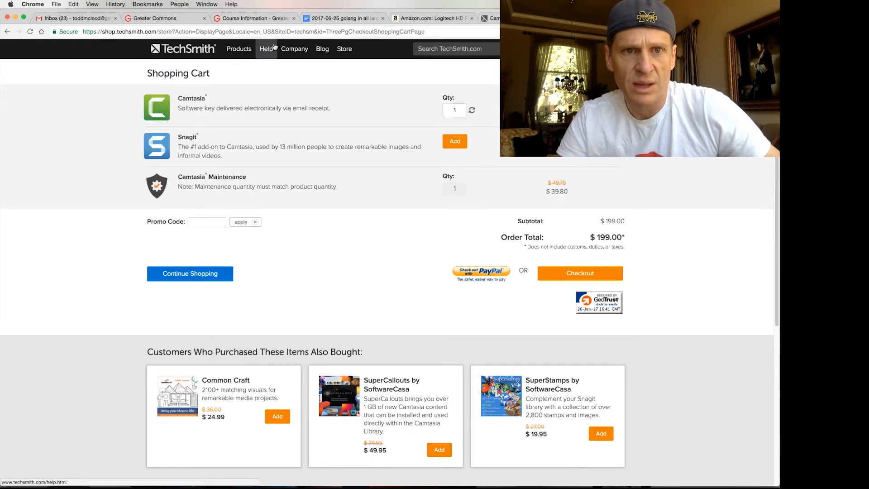
{"action": "mouse_move", "coordinate": [247, 54]}
{"action": "left_click", "coordinate": [334, 77]}
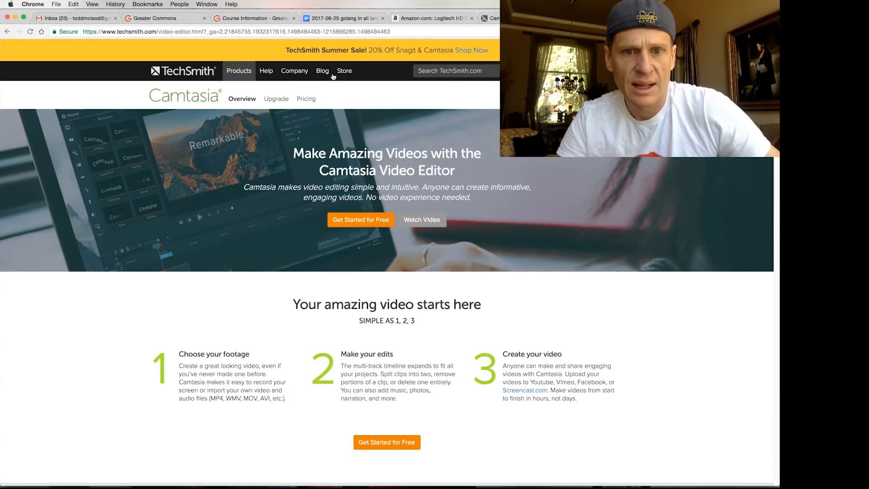
- Find "version" on the Camtasia overview page and open the Windows Version History
{"action": "key", "text": "super+f"}
{"action": "type", "text": "ver"}
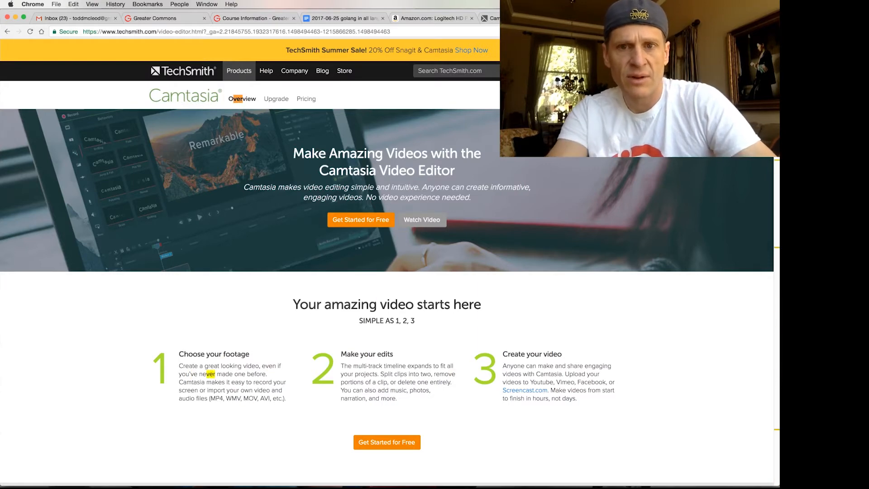
{"action": "type", "text": "sion"}
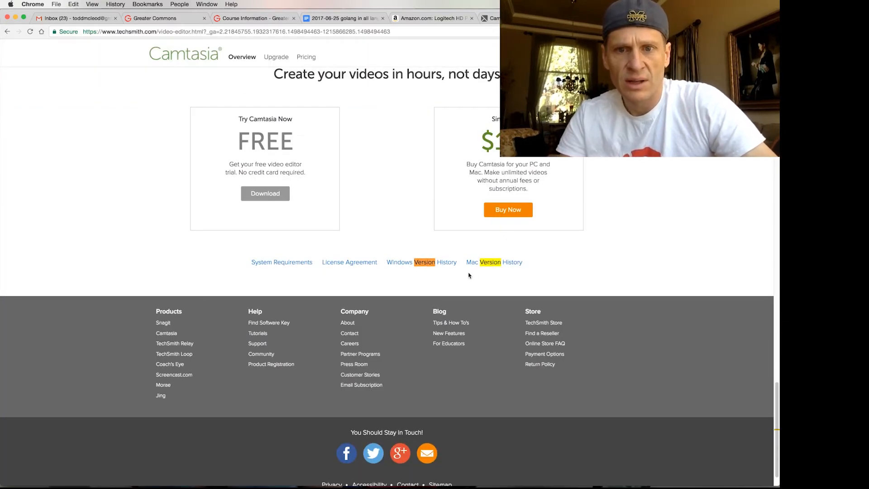
{"action": "left_click", "coordinate": [440, 265]}
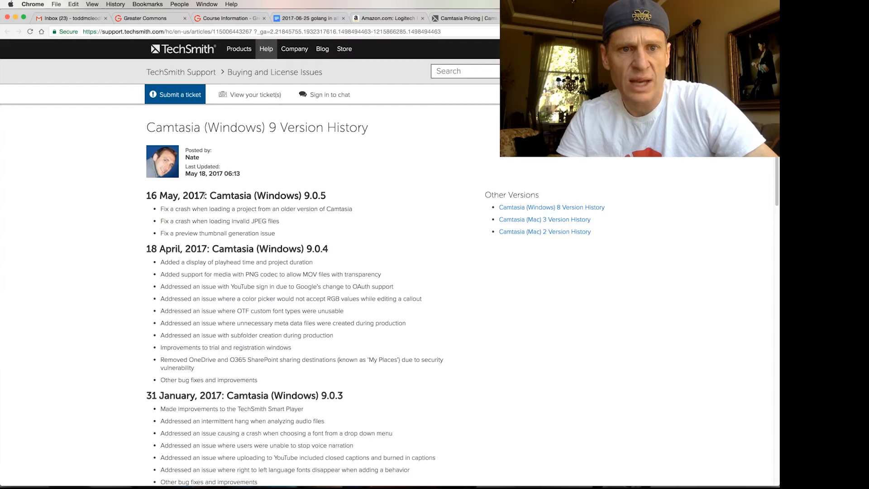
- Look through the Camtasia (Windows) 9 release notes down to version 9.0.0 and return to the start of the article
{"action": "scroll", "coordinate": [251, 327], "scroll_direction": "down", "scroll_amount": 7}
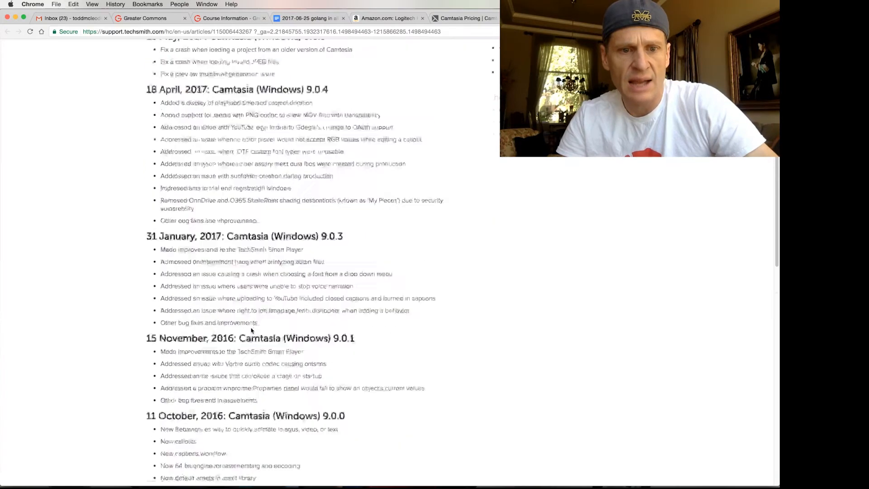
{"action": "scroll", "coordinate": [199, 288], "scroll_direction": "up", "scroll_amount": 6}
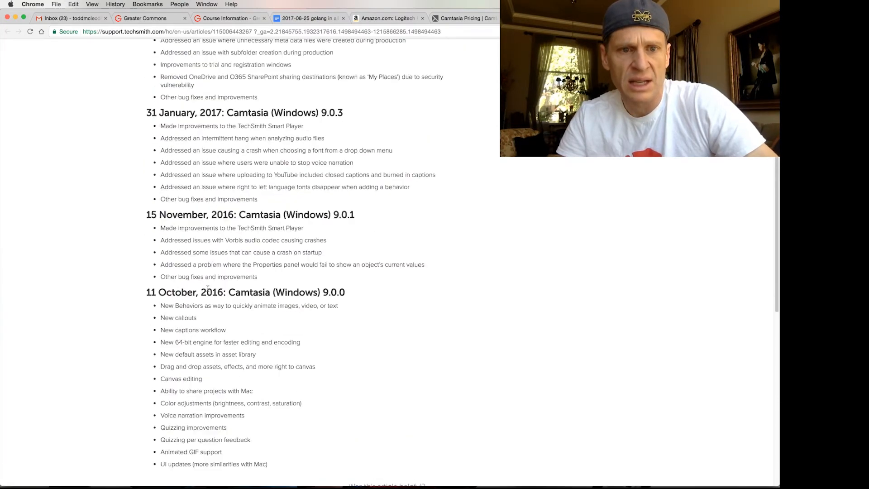
{"action": "scroll", "coordinate": [208, 290], "scroll_direction": "up", "scroll_amount": 2}
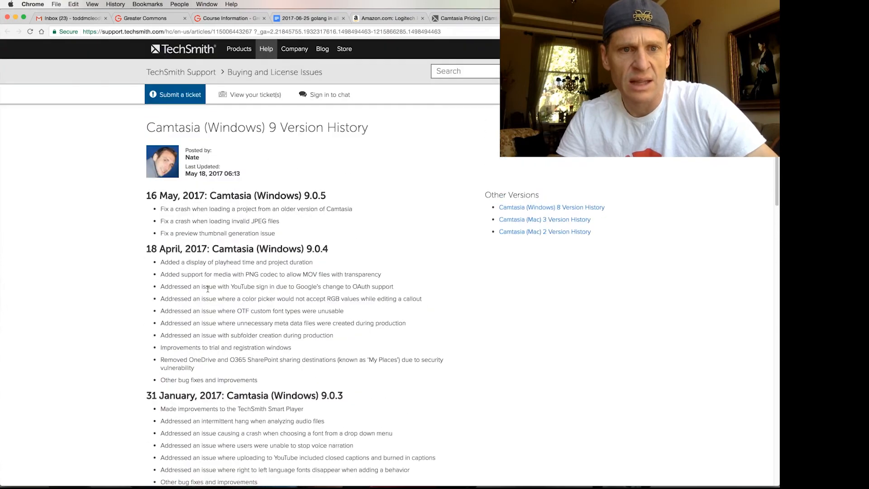